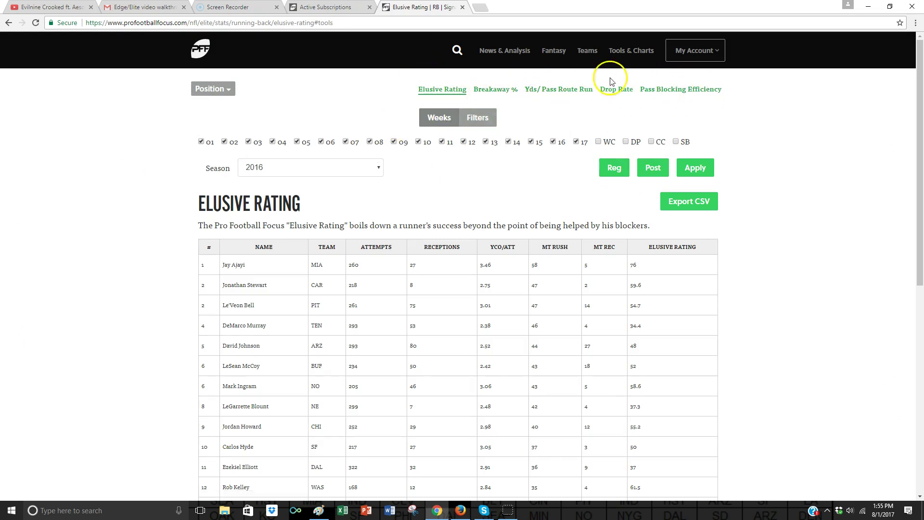
pyautogui.click(600, 140)
pyautogui.click(627, 141)
pyautogui.click(598, 141)
pyautogui.click(626, 141)
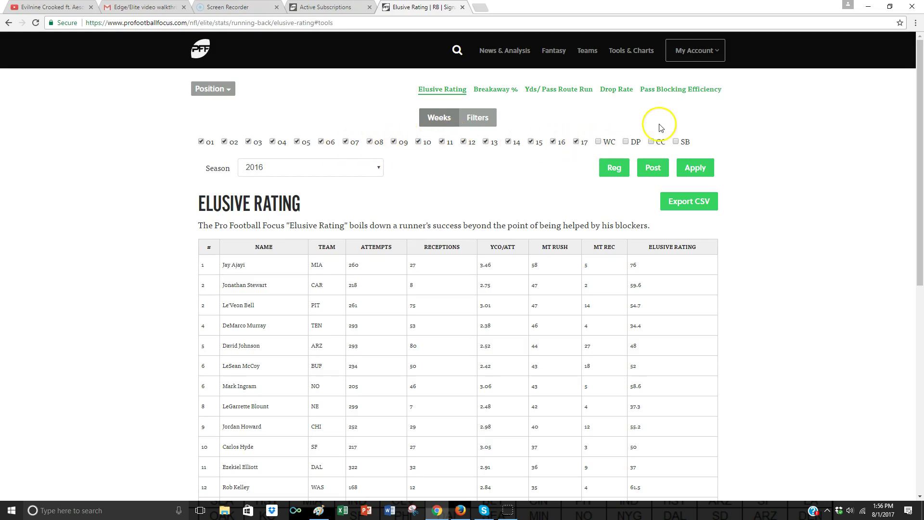
# Set the Attempts filter of the Elusive Rating table to 25 %
pyautogui.click(486, 120)
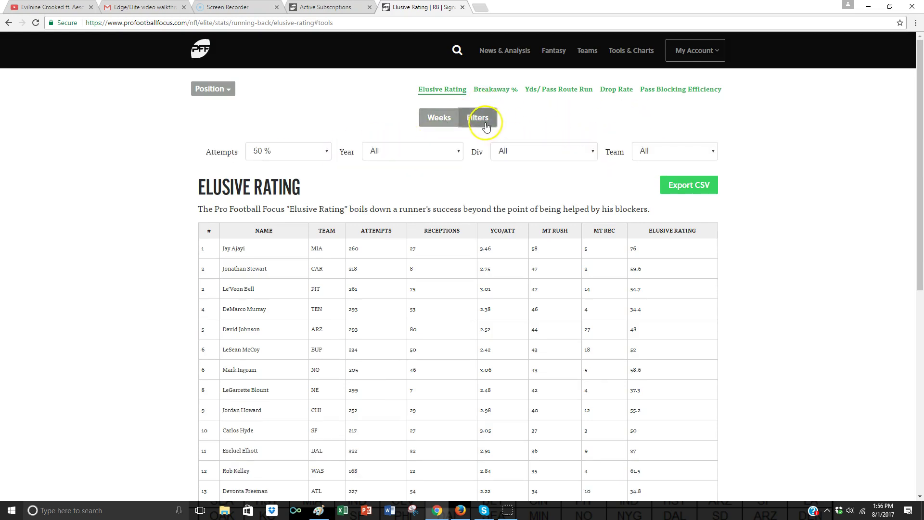
pyautogui.click(310, 152)
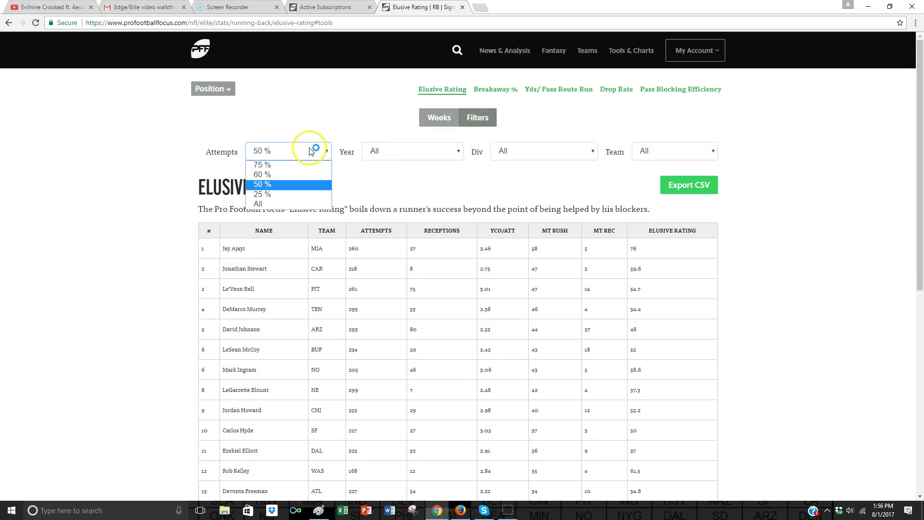
pyautogui.click(285, 195)
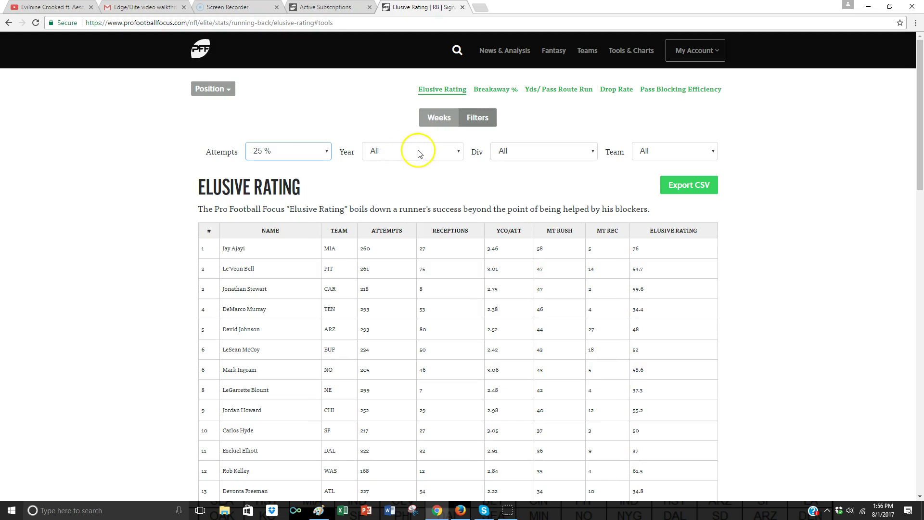
# Sort the player table by YCO/ATT, then MT RUSH, and finally by ELUSIVE RATING from highest to lowest
pyautogui.click(513, 232)
pyautogui.click(518, 234)
pyautogui.click(557, 229)
pyautogui.click(664, 230)
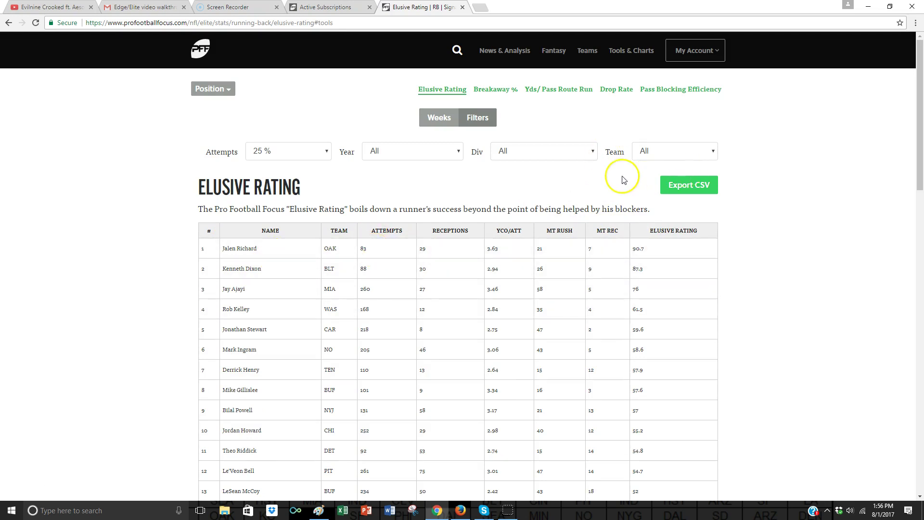
# Review the choices offered by the Year, Div and Team filters
pyautogui.click(443, 152)
pyautogui.click(444, 152)
pyautogui.click(445, 157)
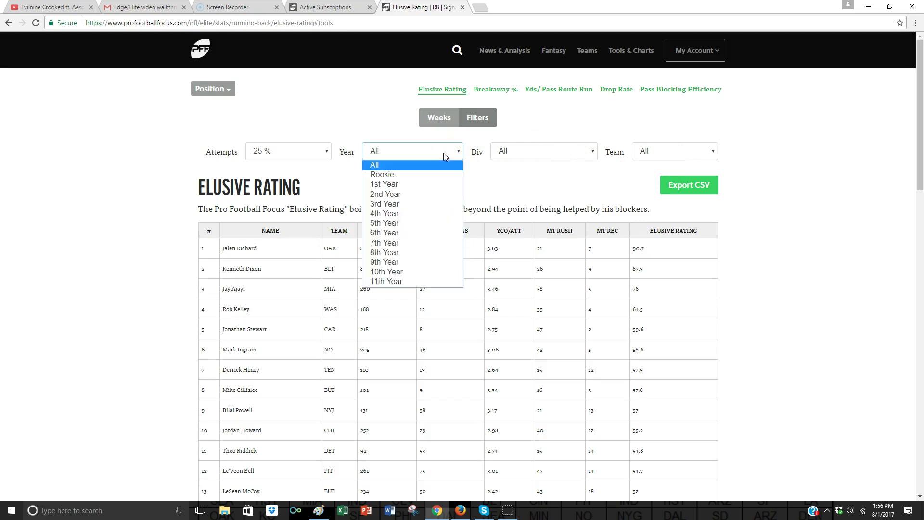
pyautogui.click(443, 153)
pyautogui.click(502, 150)
pyautogui.click(505, 149)
pyautogui.click(643, 150)
pyautogui.click(711, 147)
# Go back to the week selection, export the Elusive Rating table as CSV and open the downloaded ElusiveRating.csv in Excel
pyautogui.click(432, 123)
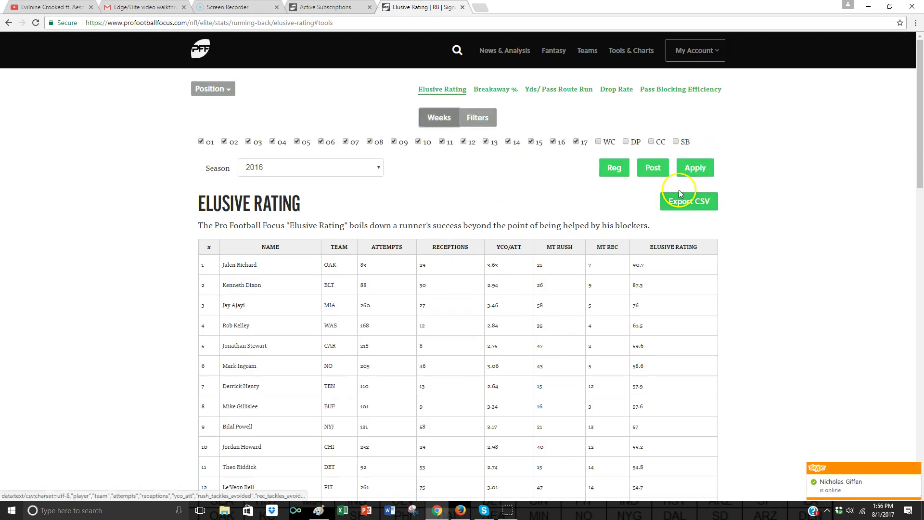
pyautogui.click(683, 205)
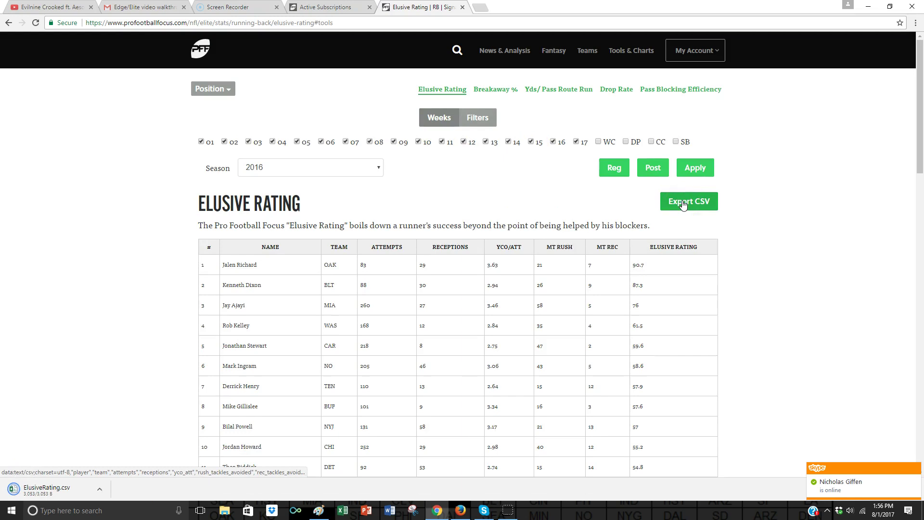
pyautogui.click(48, 490)
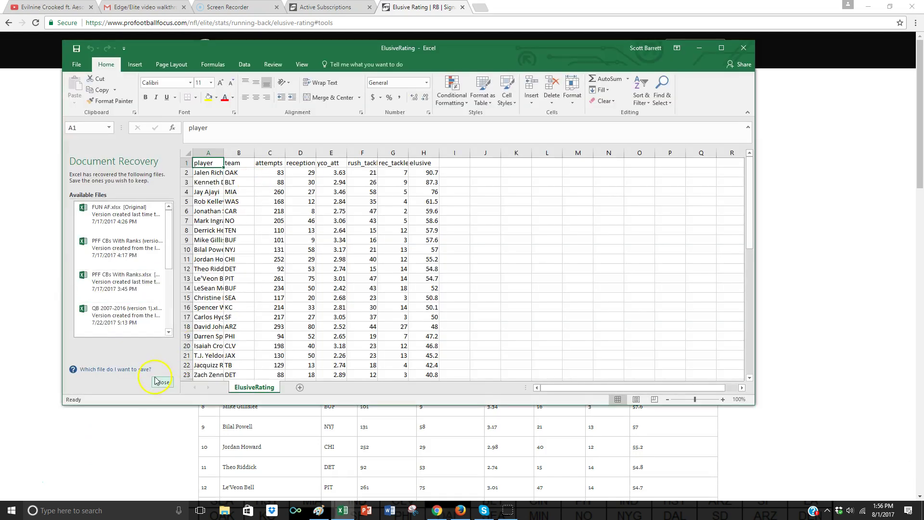
# Dismiss the Document Recovery pane and maximize the ElusiveRating workbook window
pyautogui.click(161, 382)
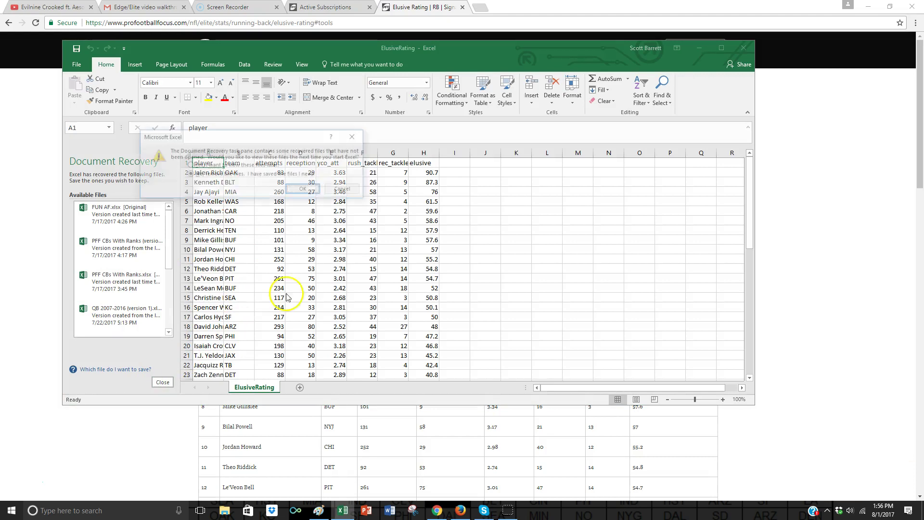
pyautogui.click(295, 190)
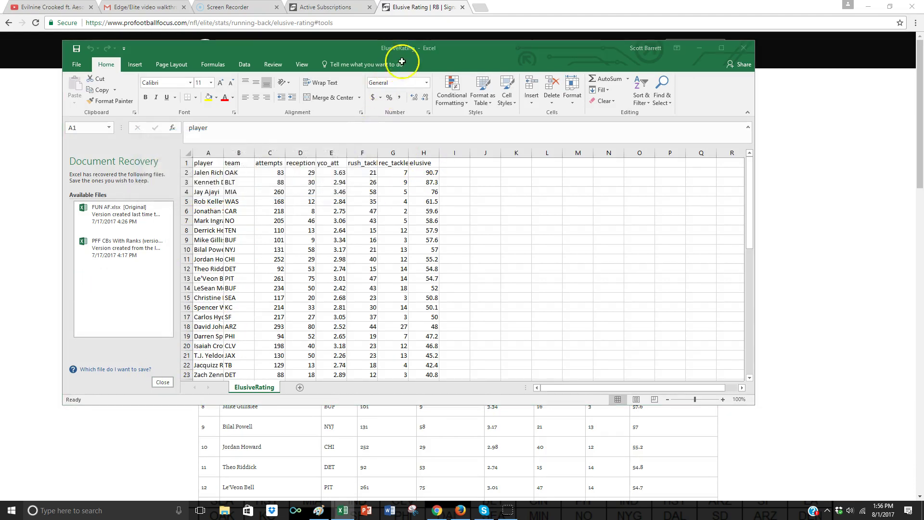
pyautogui.doubleClick(411, 54)
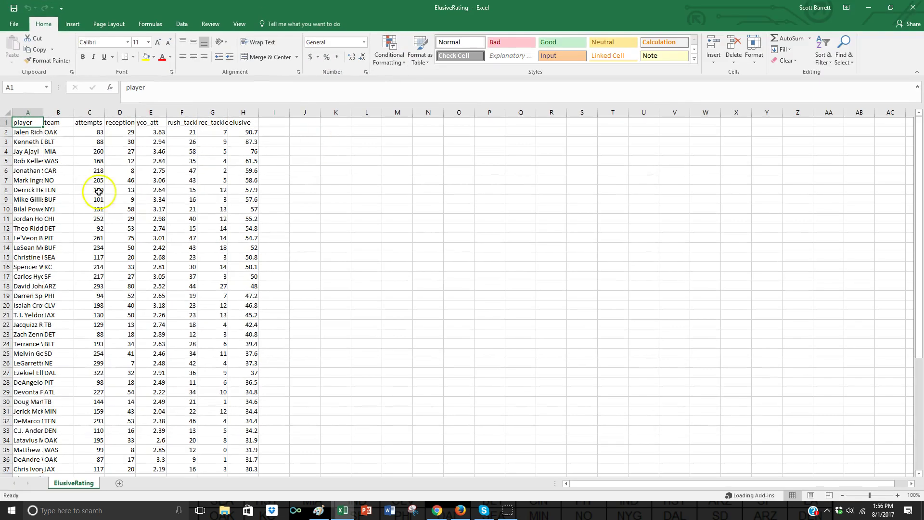
# Insert a blank column before the player column and a blank row above the header row
pyautogui.click(26, 113)
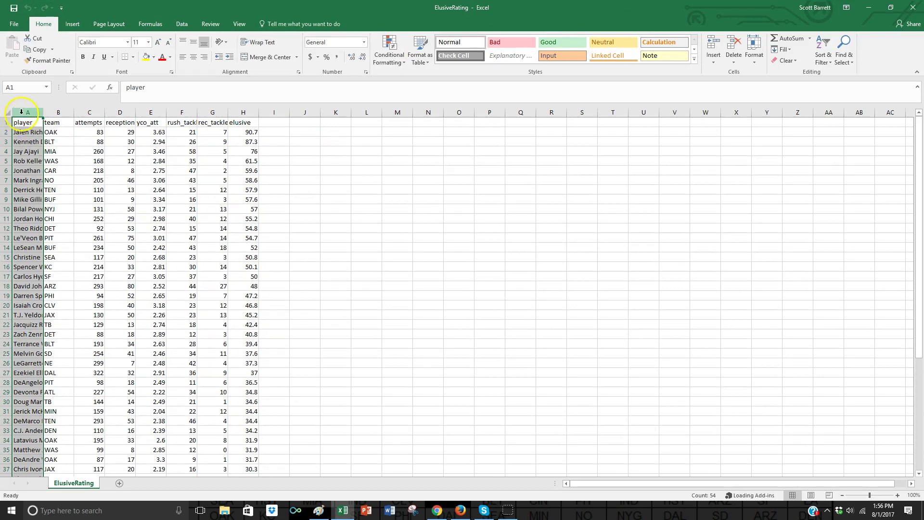
pyautogui.rightClick(22, 114)
pyautogui.click(60, 179)
pyautogui.click(6, 122)
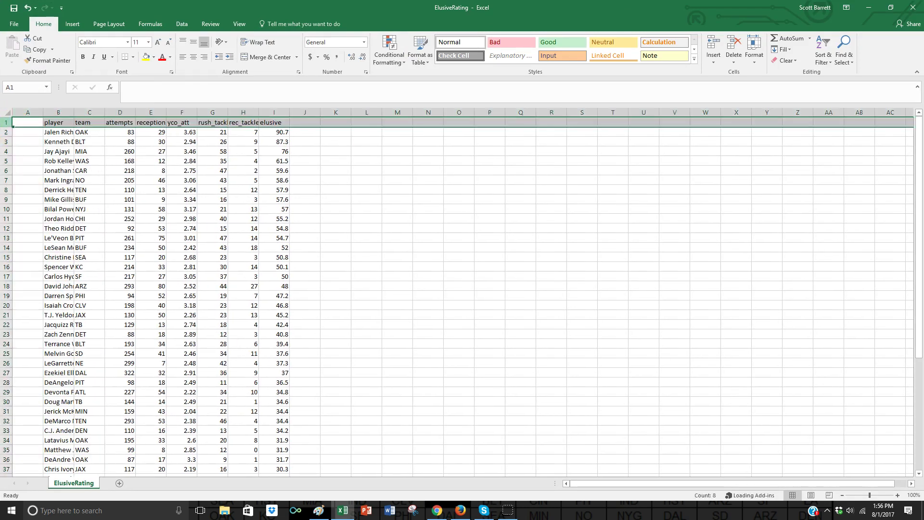
pyautogui.rightClick(5, 122)
pyautogui.click(19, 188)
# Autofit the widths of columns B through I to their contents
pyautogui.moveTo(60, 114)
pyautogui.mouseDown()
pyautogui.moveTo(337, 114)
pyautogui.moveTo(57, 114)
pyautogui.mouseUp()
pyautogui.click(289, 112)
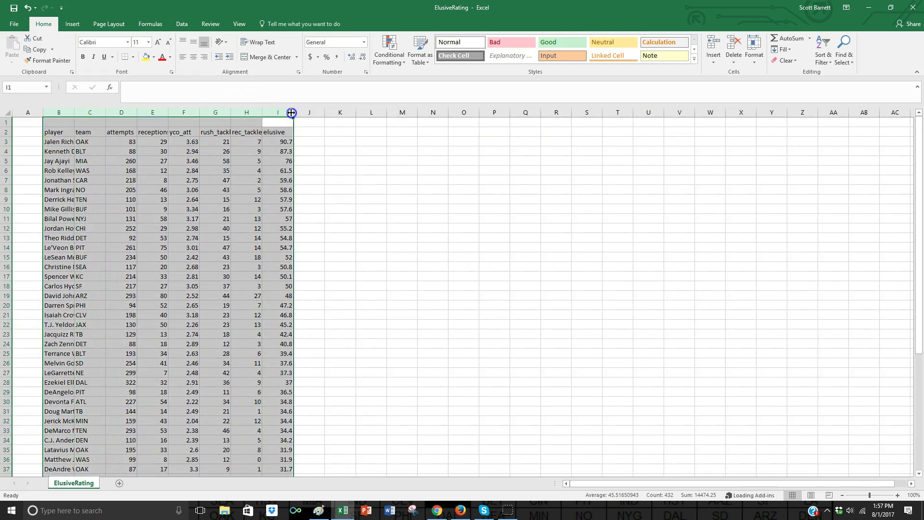
pyautogui.doubleClick(291, 113)
# Add the column headers MT (Total) in J2 and Touches in K2
pyautogui.click(405, 132)
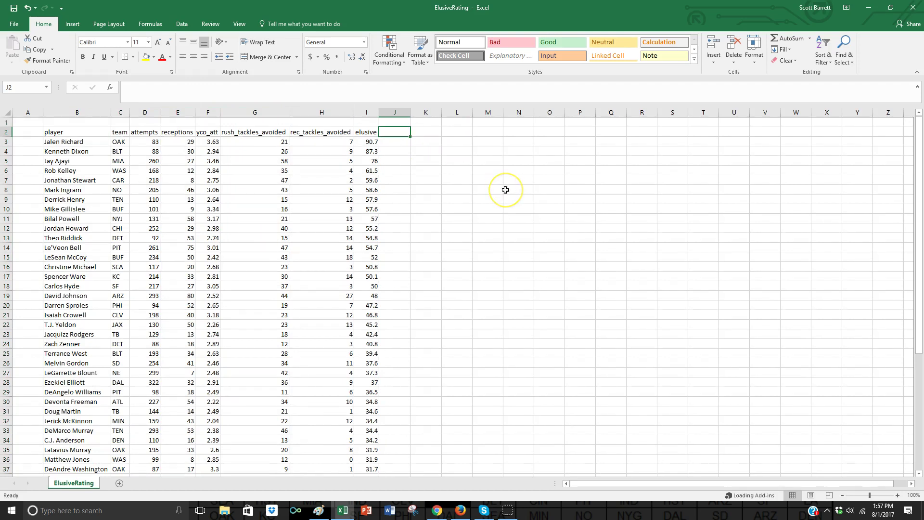
pyautogui.write('MT (Tot')
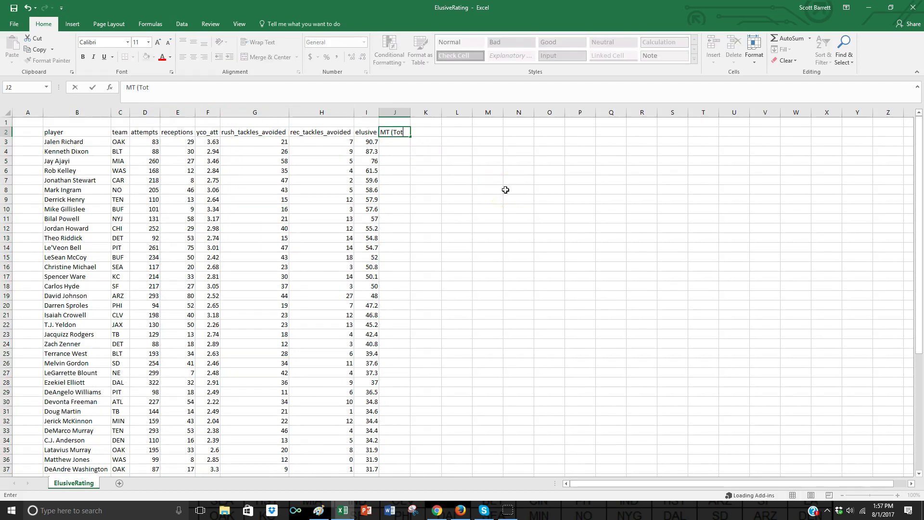
pyautogui.press('Return')
pyautogui.press('Right')
pyautogui.write('Touches')
pyautogui.press('Return')
# Enter the formula =G3+H3 in J3 to add the rushing and receiving tackles avoided
pyautogui.press('Left')
pyautogui.press('Left')
pyautogui.press('Right')
pyautogui.write('=')
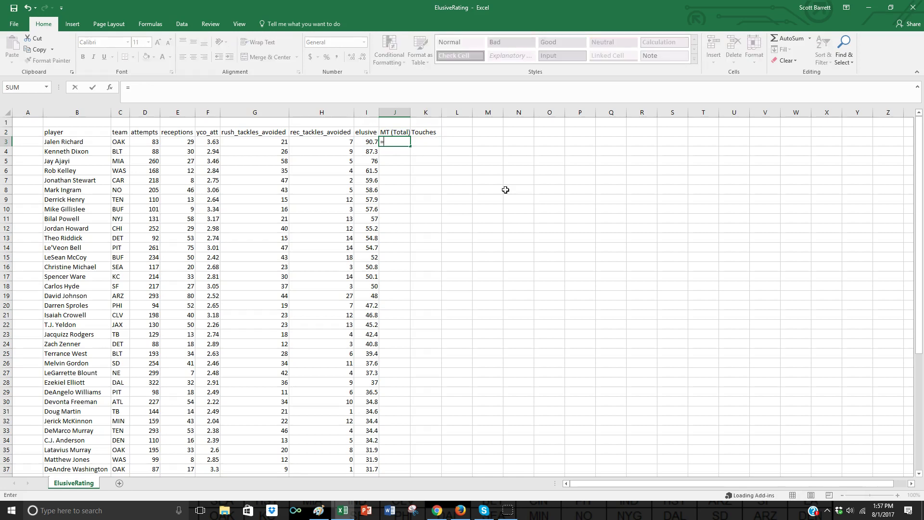
pyautogui.press('Left')
pyautogui.press('Left')
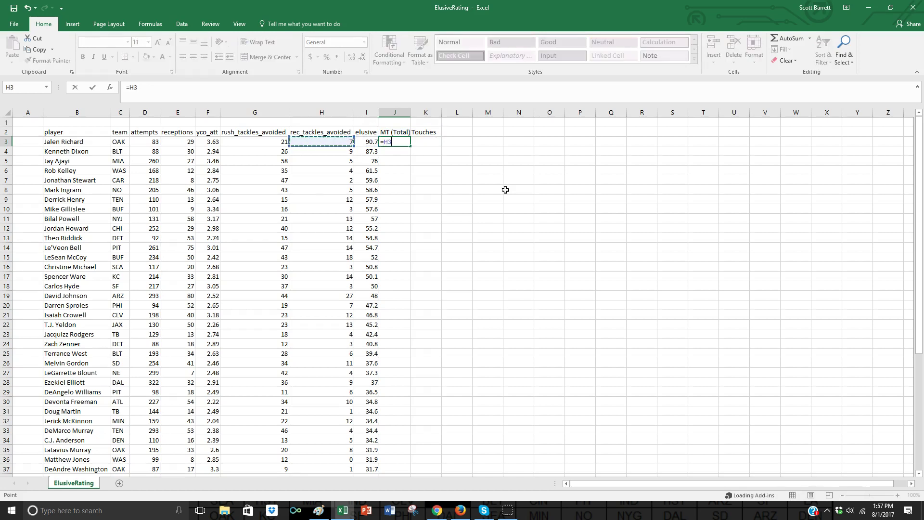
pyautogui.press('Left')
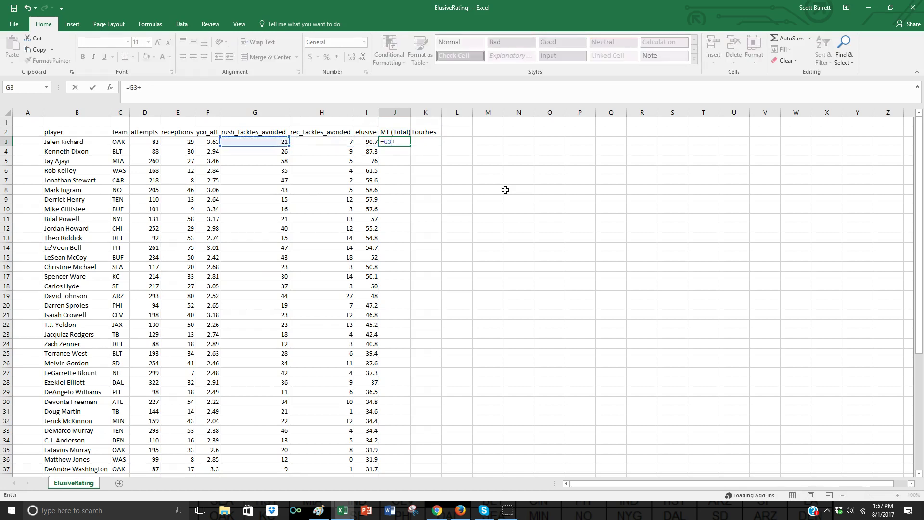
pyautogui.press('Left')
pyautogui.press('Left')
pyautogui.press('Return')
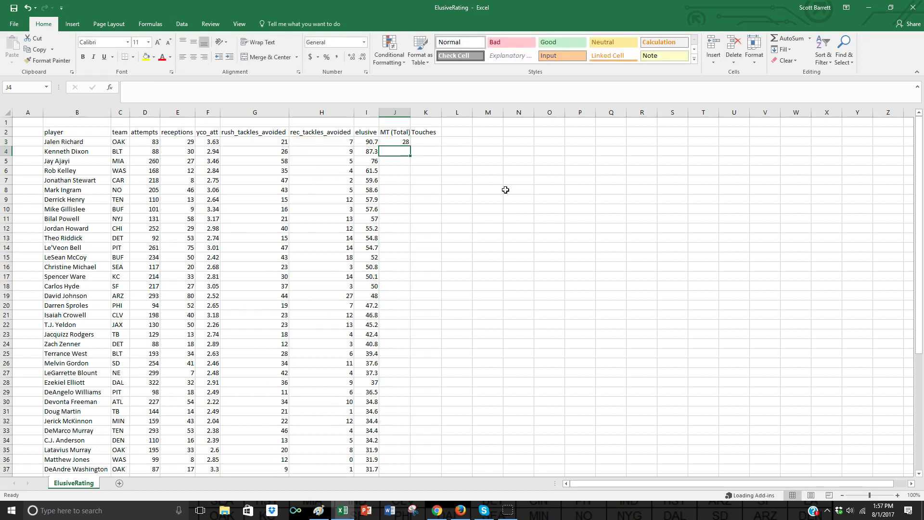
# Fill the MT (Total) formula down column J to the last player in row 55
pyautogui.press('Left')
pyautogui.hotkey('ctrl', 'Down')
pyautogui.press('Right')
pyautogui.hotkey('ctrl', 'Up')
pyautogui.hotkey('ctrl', 'shift', 'End')
pyautogui.hotkey('ctrl', 'd')
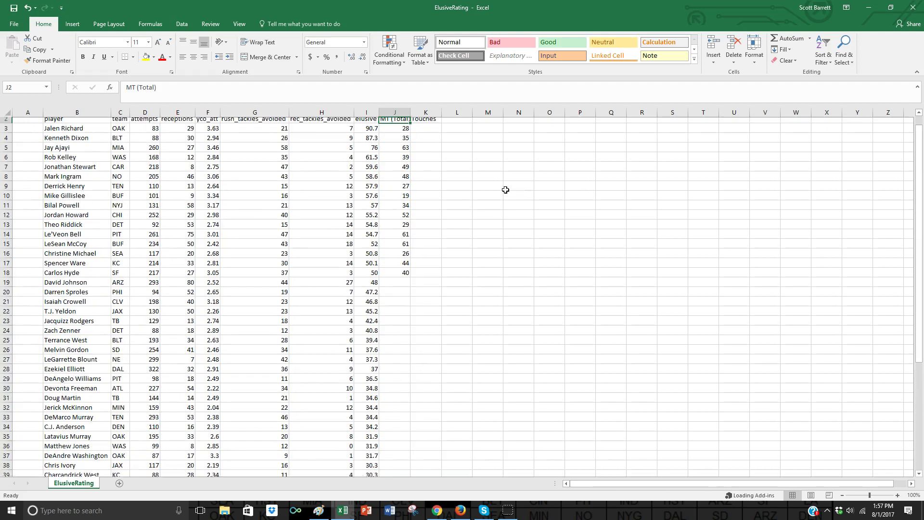
# Enter the formula =E3+D3 in K3 to add the first player's receptions and attempts as touches
pyautogui.press('Right')
pyautogui.write('=')
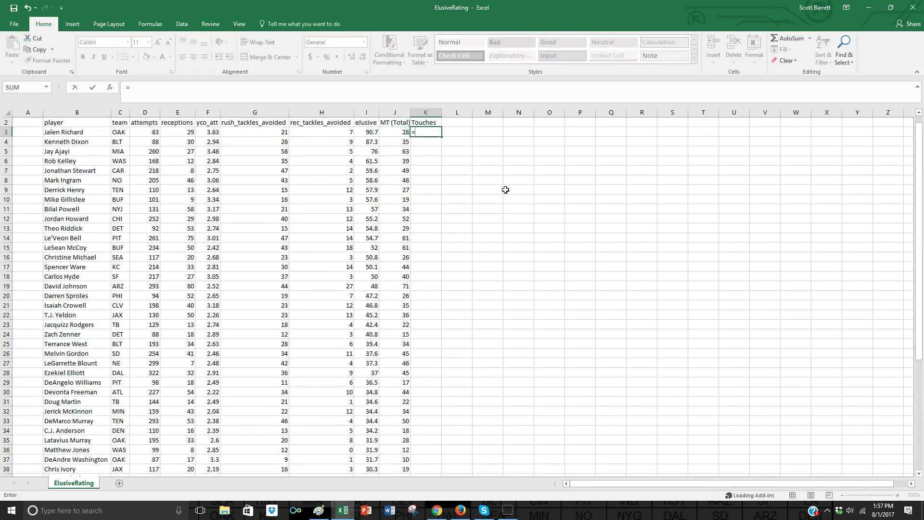
pyautogui.press('Left')
pyautogui.press('Left')
pyautogui.press('Left')
pyautogui.press('Left')
pyautogui.press('Left')
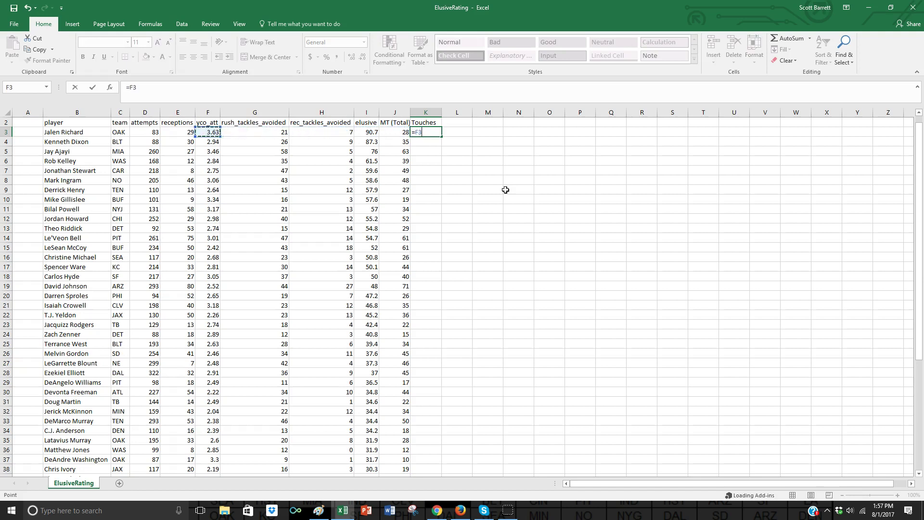
pyautogui.press('Left')
pyautogui.press('Left')
pyautogui.press('Left')
pyautogui.press('Left')
pyautogui.press('Left')
pyautogui.press('Left')
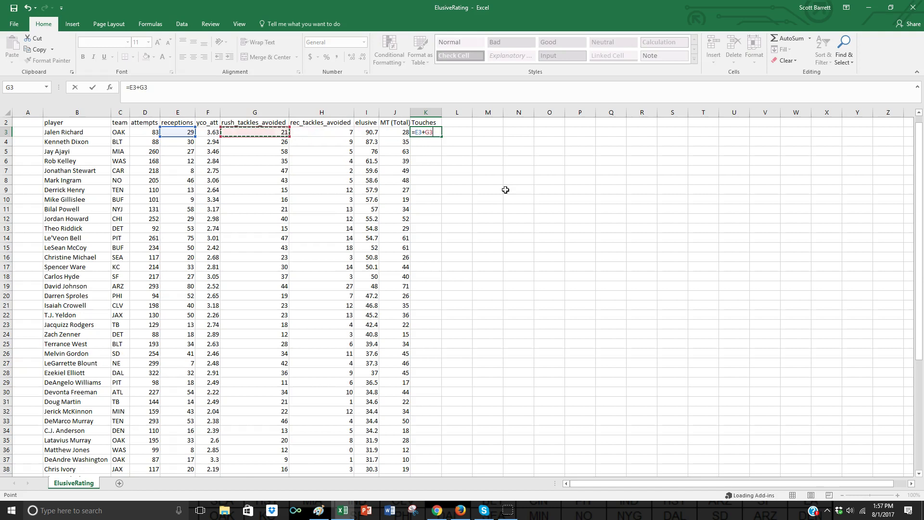
pyautogui.press('Return')
# Fill the Touches formula down column K to the last player in row 55
pyautogui.press('Left')
pyautogui.hotkey('ctrl', 'Down')
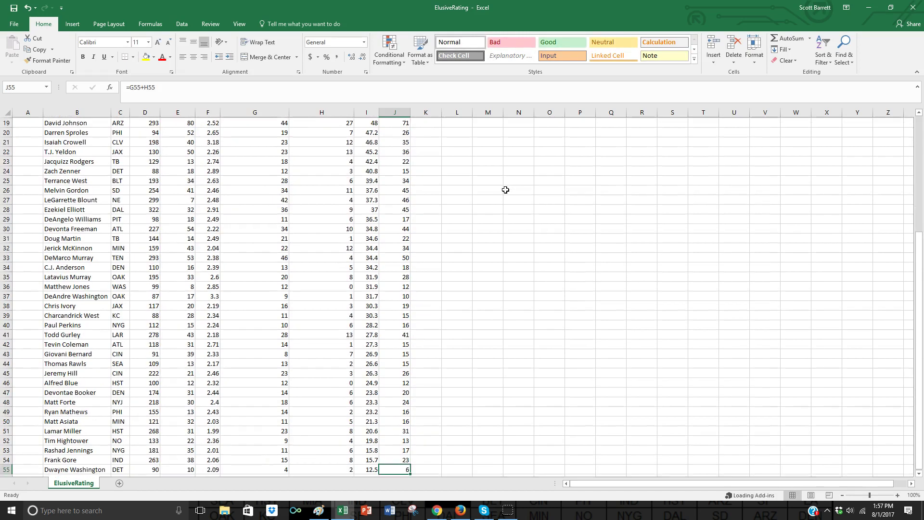
pyautogui.press('Right')
pyautogui.write('x')
pyautogui.hotkey('ctrl', 'Up')
pyautogui.hotkey('ctrl', 'shift', 'Down')
pyautogui.hotkey('ctrl', 'd')
pyautogui.hotkey('ctrl', 'Up')
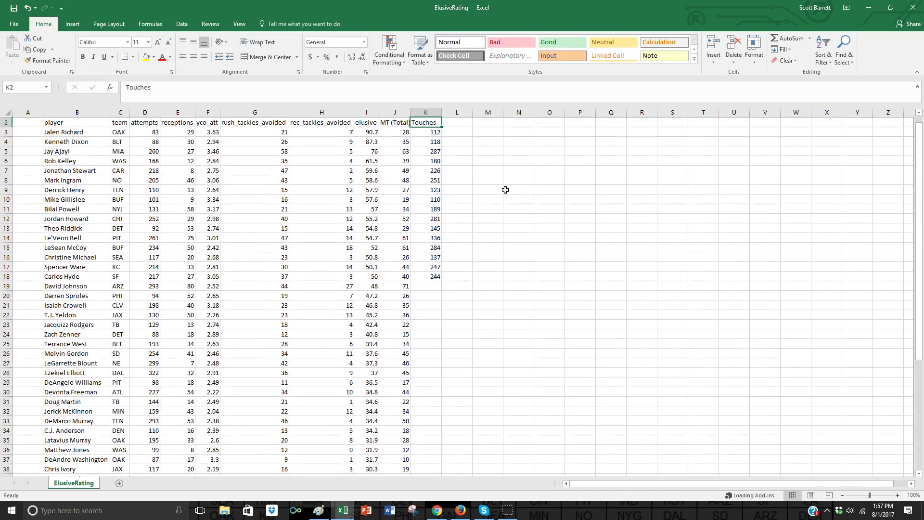
# Add the header MT/Touch in L2 and enter the formula =J3/K3 in L3
pyautogui.press('Right')
pyautogui.write('MT')
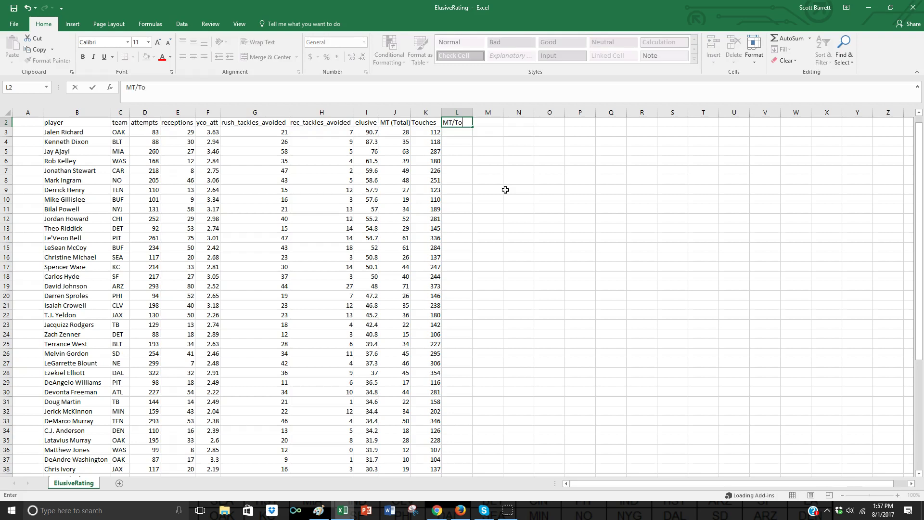
pyautogui.press('Down')
pyautogui.write('=')
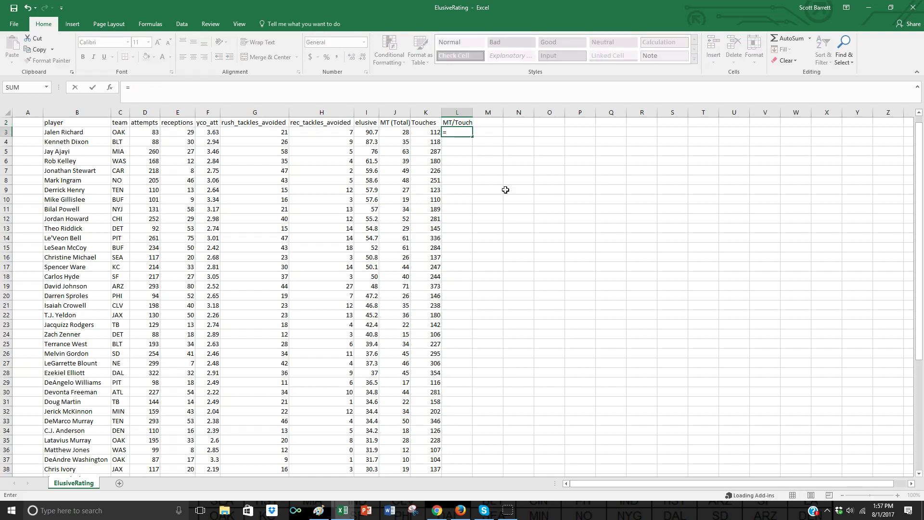
pyautogui.write('J3/K3')
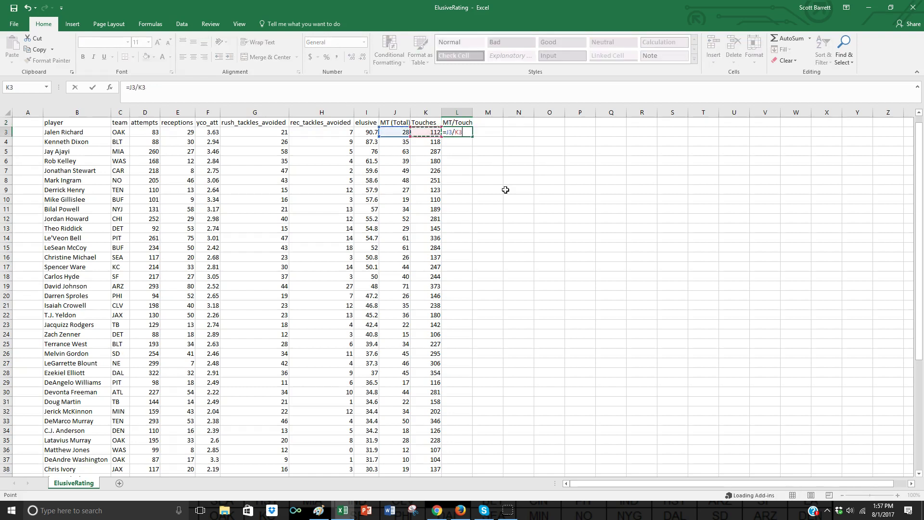
pyautogui.press('Return')
# Fill the MT/Touch formula down column L to the last player in row 55
pyautogui.press('Left')
pyautogui.hotkey('ctrl', 'Down')
pyautogui.press('Right')
pyautogui.write('x')
pyautogui.hotkey('ctrl', 'shift', 'Up')
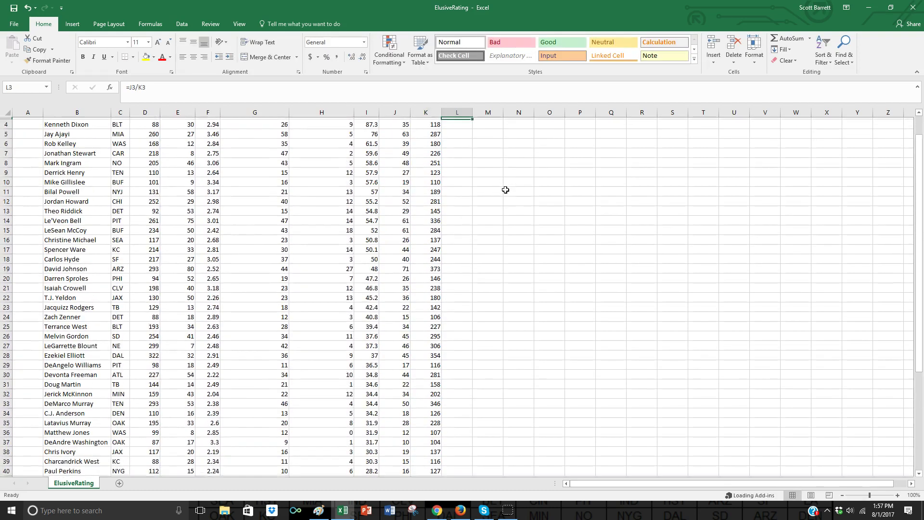
pyautogui.hotkey('ctrl', 'd')
# Add filters to the header row and sort the MT/Touch column from largest to smallest
pyautogui.hotkey('ctrl', 'Up')
pyautogui.hotkey('ctrl', 'shift', 'Left')
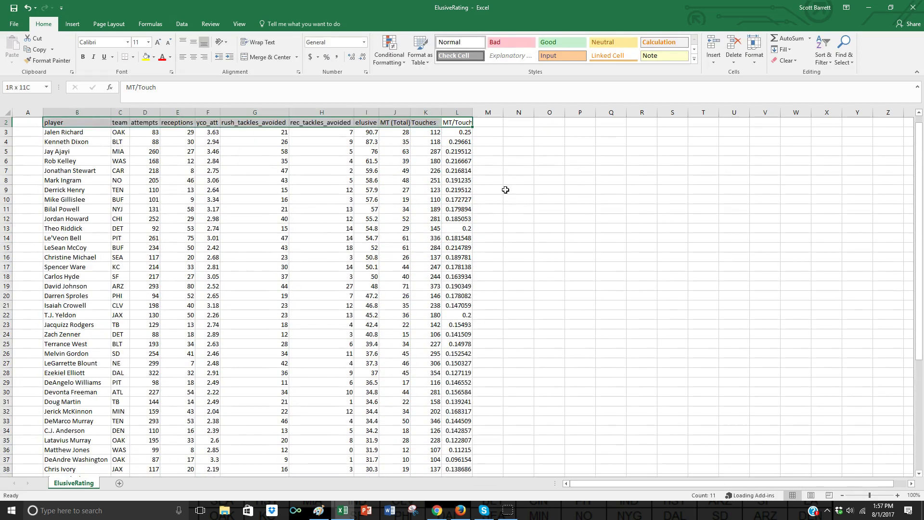
pyautogui.click(832, 64)
pyautogui.click(834, 106)
pyautogui.click(468, 125)
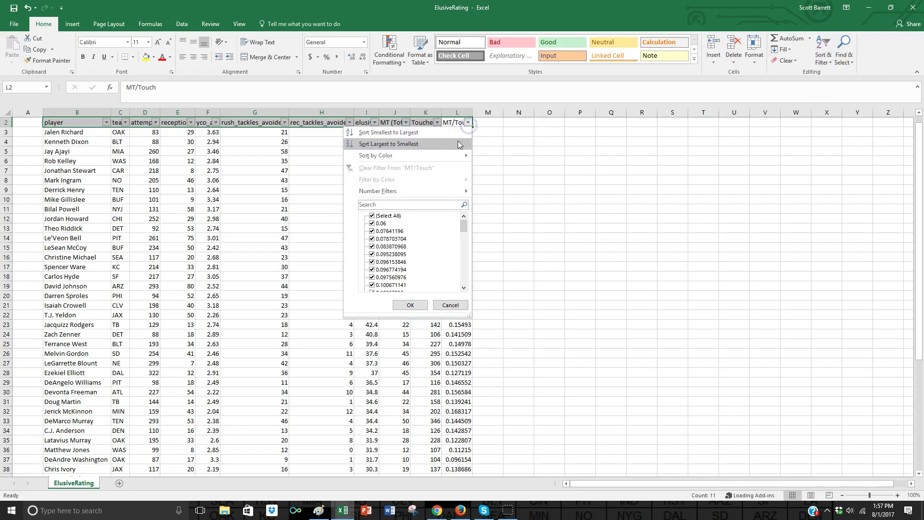
pyautogui.click(380, 143)
# Apply a number filter to the Touches column that hides low-touch players, and autofit the MT/Touch column width
pyautogui.click(436, 122)
pyautogui.moveTo(419, 191)
pyautogui.click(469, 209)
pyautogui.write('145')
pyautogui.press('Return')
pyautogui.click(426, 170)
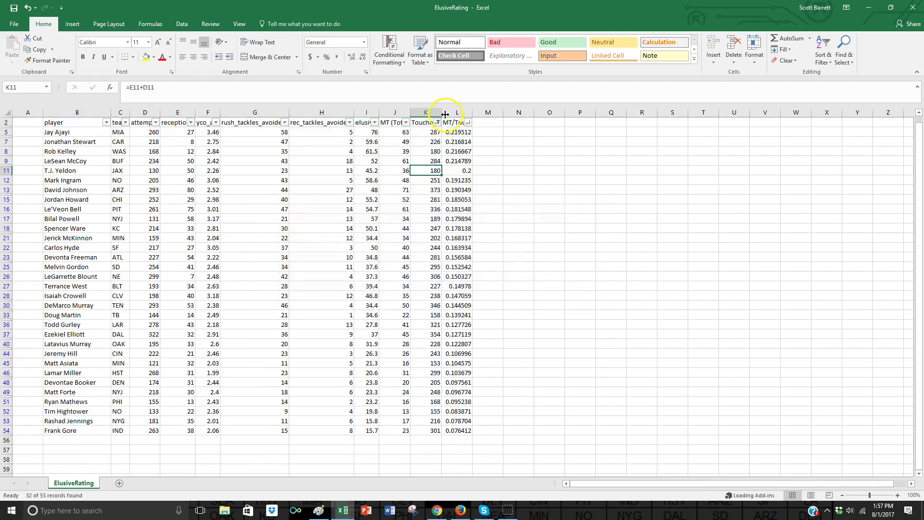
pyautogui.doubleClick(473, 113)
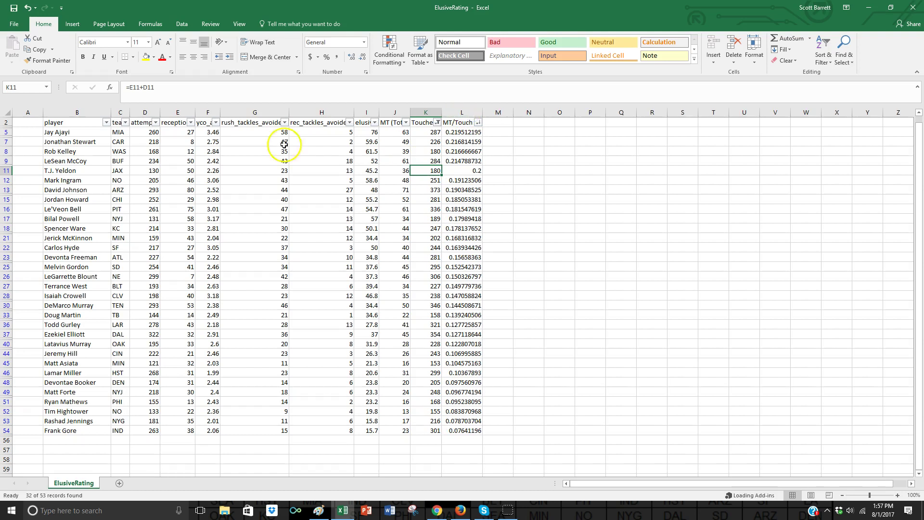
# Examine the MT/Touch ranking in the ElusiveRating sheet, comparing the leading players' rows with the lowest values in column L
pyautogui.click(70, 142)
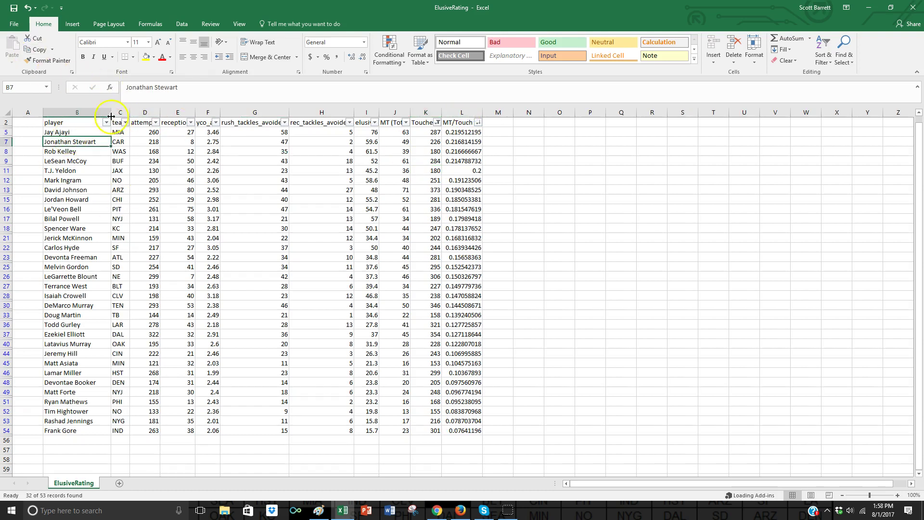
pyautogui.click(75, 154)
pyautogui.moveTo(480, 152); pyautogui.dragTo(48, 153)
pyautogui.click(48, 159)
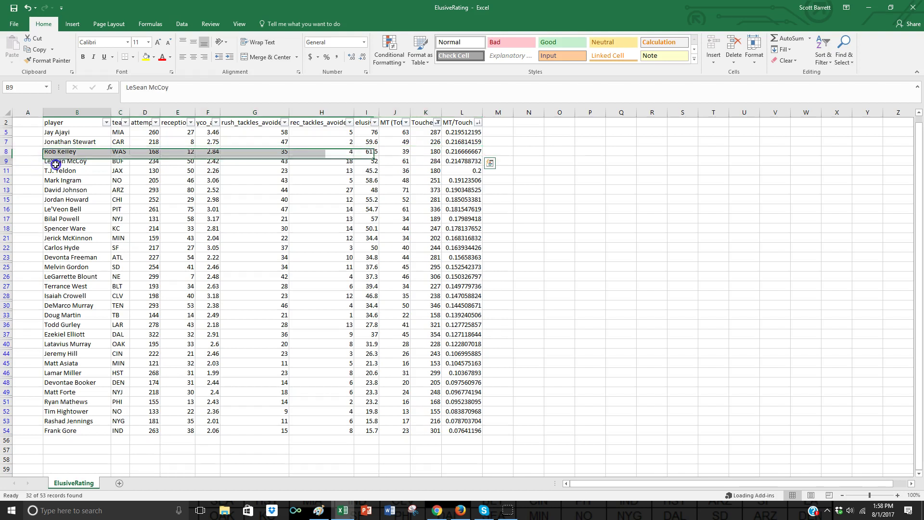
pyautogui.click(79, 171)
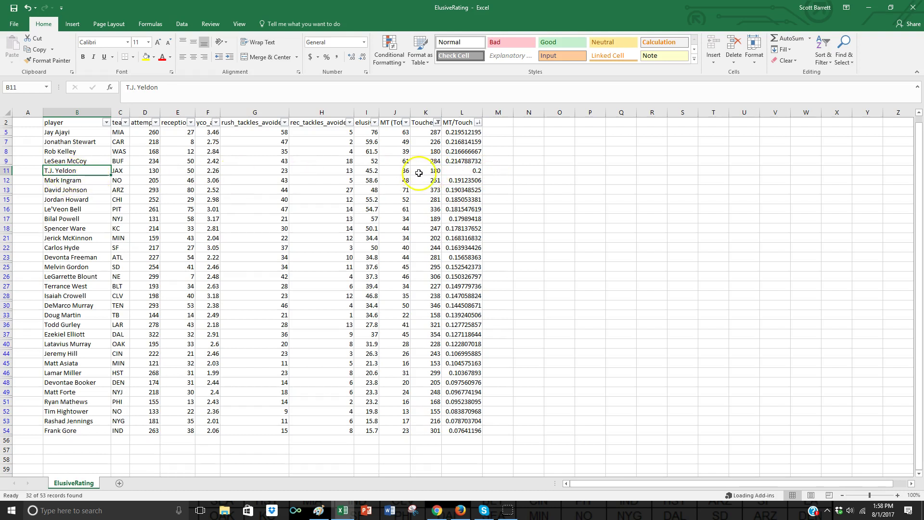
pyautogui.click(327, 172)
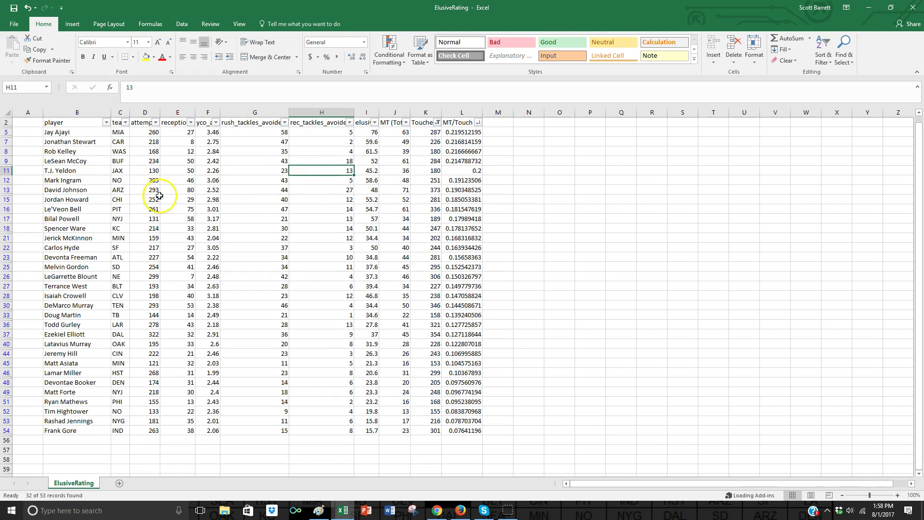
pyautogui.click(73, 208)
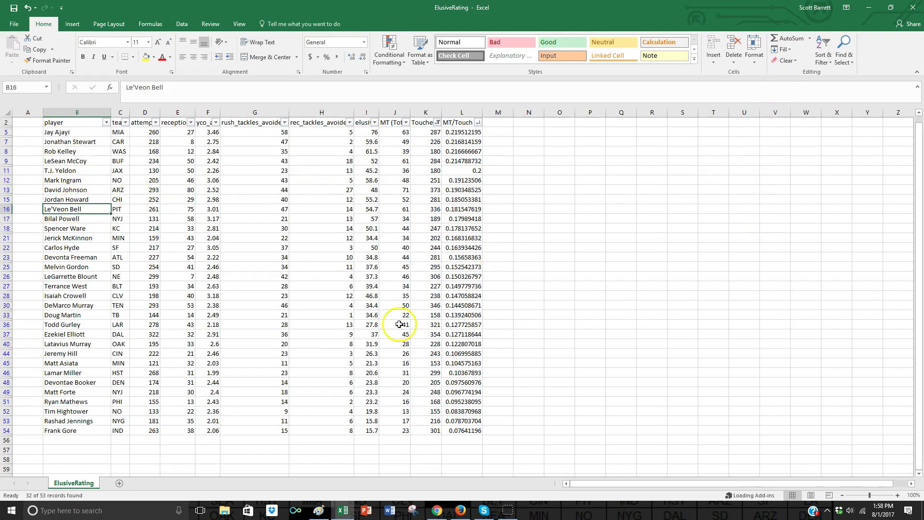
pyautogui.moveTo(450, 429); pyautogui.dragTo(451, 377)
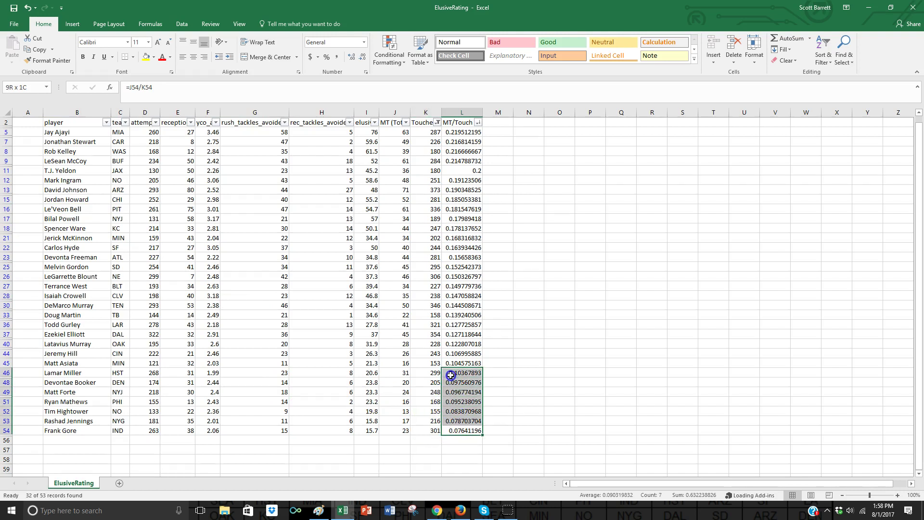
# Switch back to the PFF site in Chrome and view the running back Breakaway % table
pyautogui.click(870, 8)
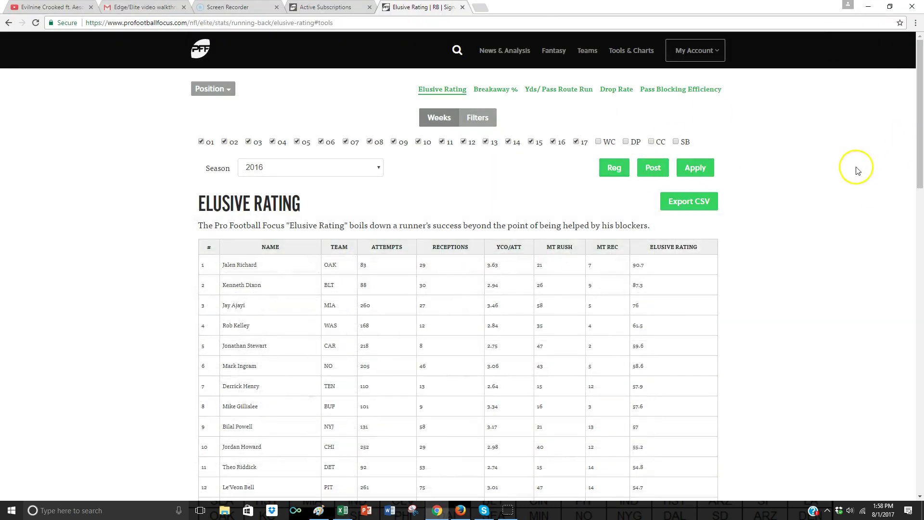
pyautogui.click(506, 91)
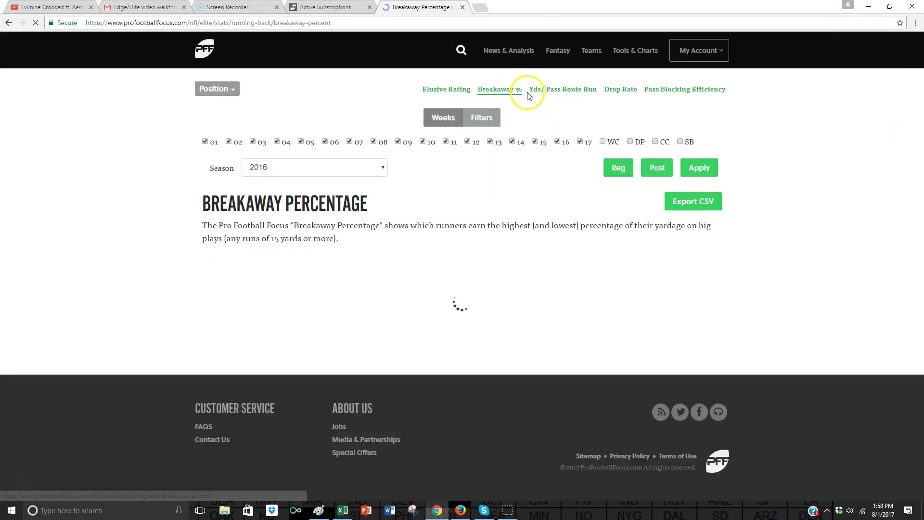
pyautogui.scroll(-1, 771, 209)
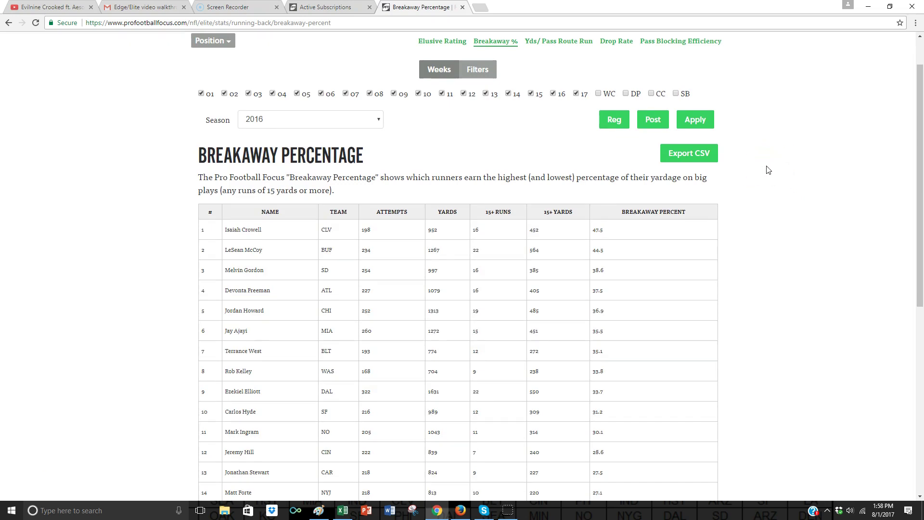
# Open the running back Yds/Pass Route Run stats and set the Targets filter to 25 %
pyautogui.click(559, 45)
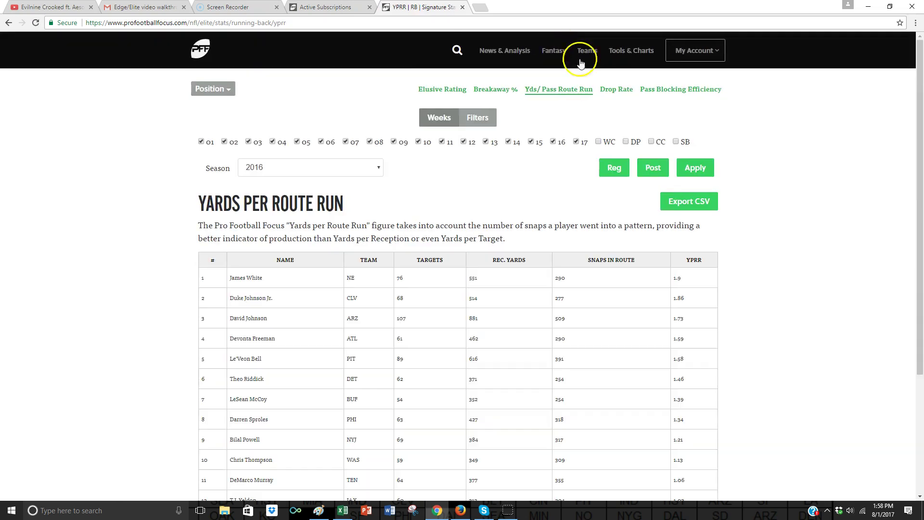
pyautogui.scroll(-1, 750, 228)
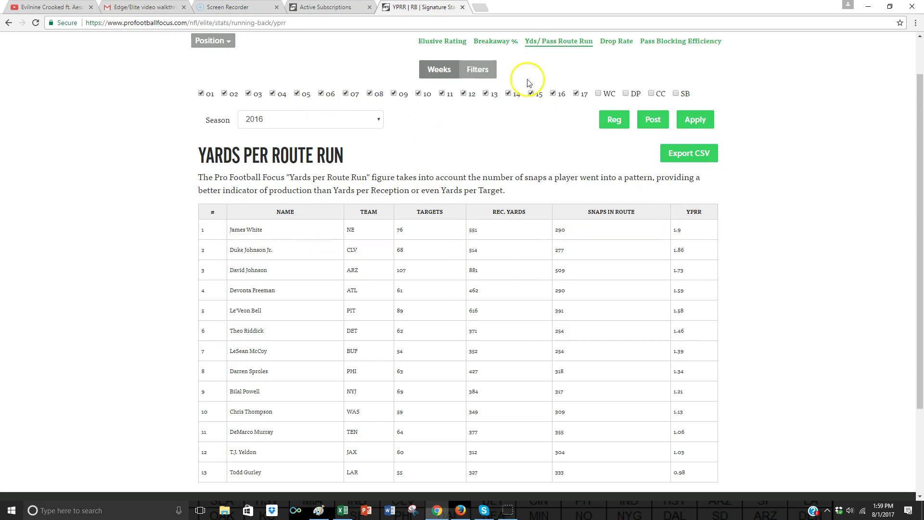
pyautogui.click(474, 70)
pyautogui.click(309, 111)
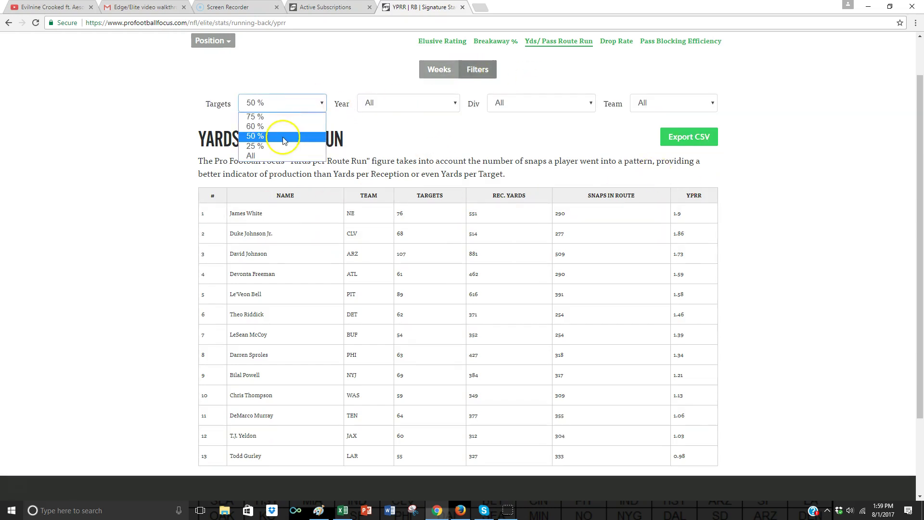
pyautogui.click(310, 138)
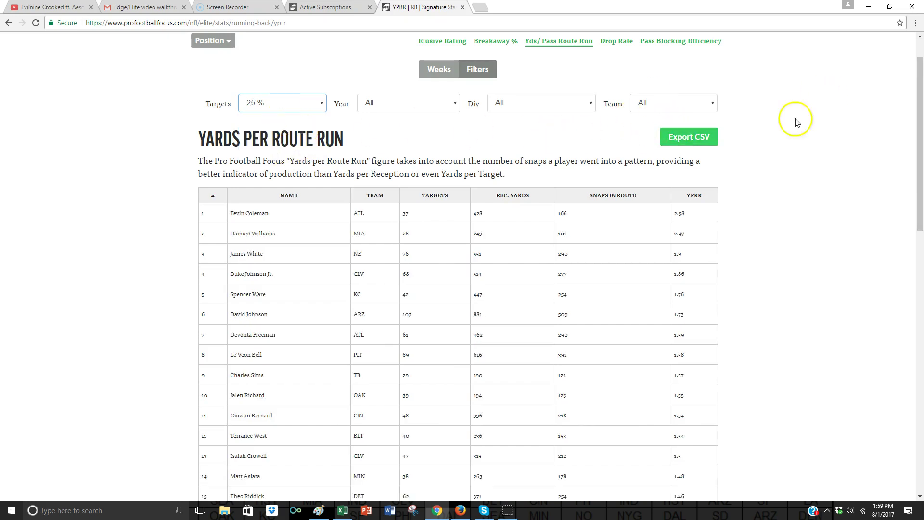
# Export the Yards Per Route Run table as CSV, open it in Excel and add filters to the header row A1:F1
pyautogui.click(696, 142)
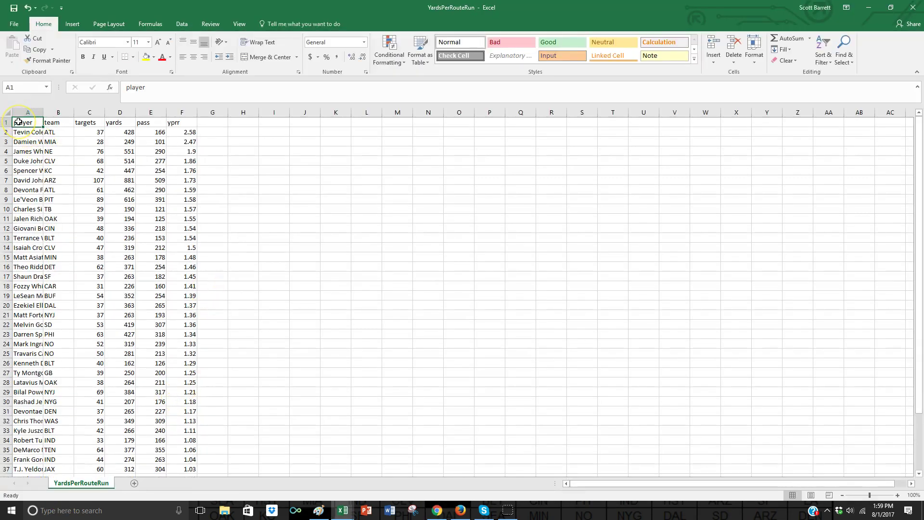
pyautogui.hotkey('ctrl', 'shift', 'Right')
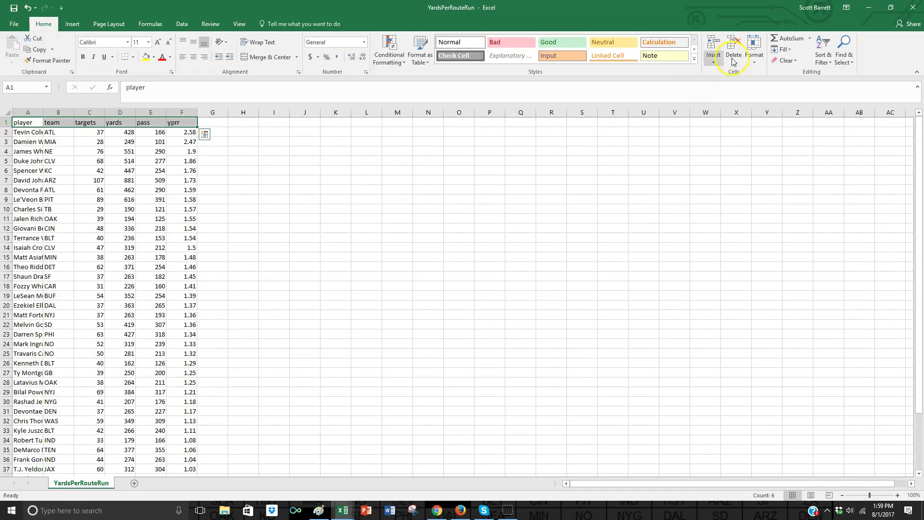
pyautogui.click(823, 54)
pyautogui.click(835, 108)
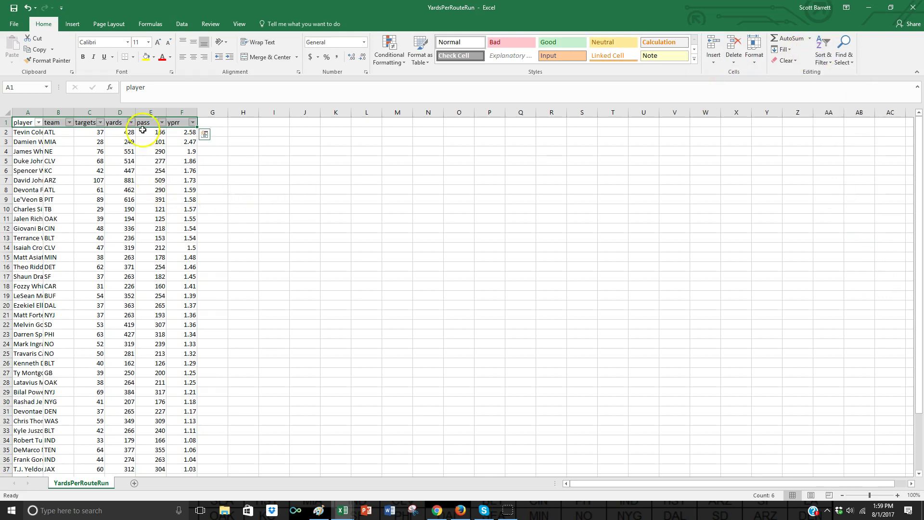
# Sort the pass column from largest to smallest and autofit the player column's width
pyautogui.click(162, 123)
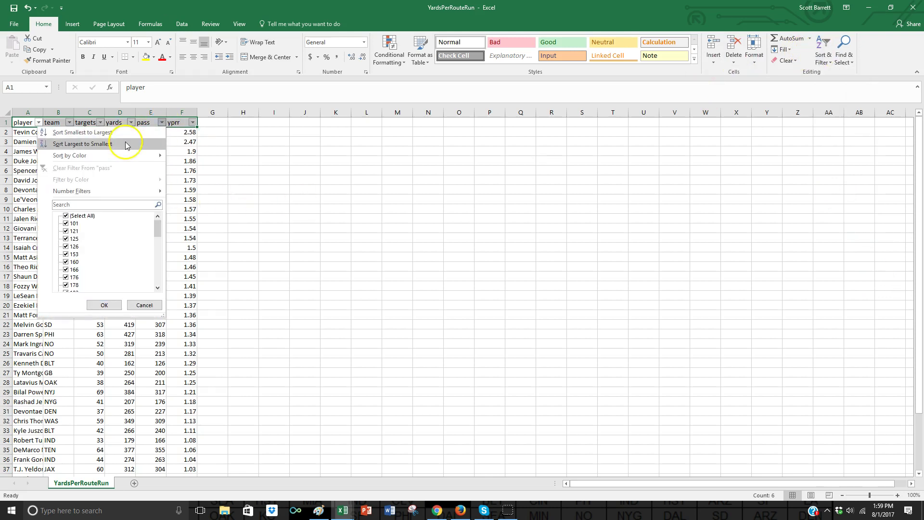
pyautogui.click(126, 144)
pyautogui.doubleClick(43, 112)
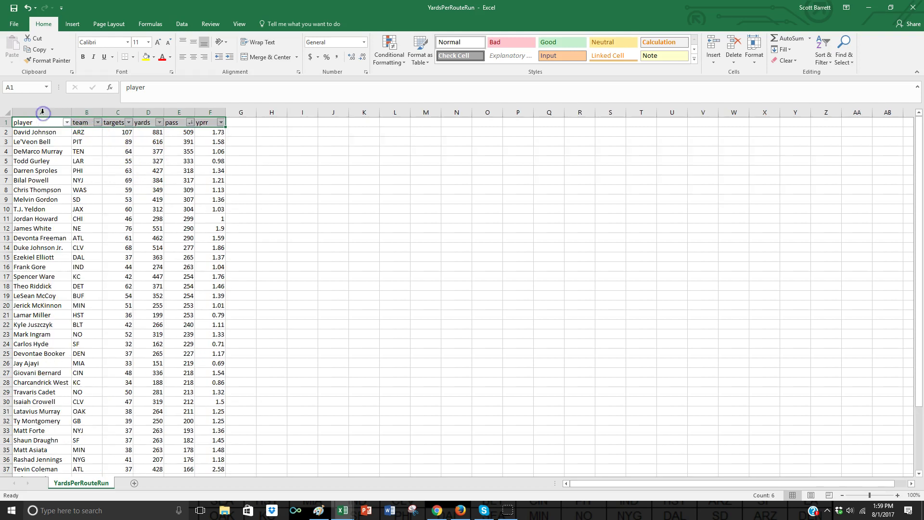
# Examine the targets, yards, pass and yprr values of the running backs with the most pass routes, row by row
pyautogui.click(132, 160)
pyautogui.click(185, 132)
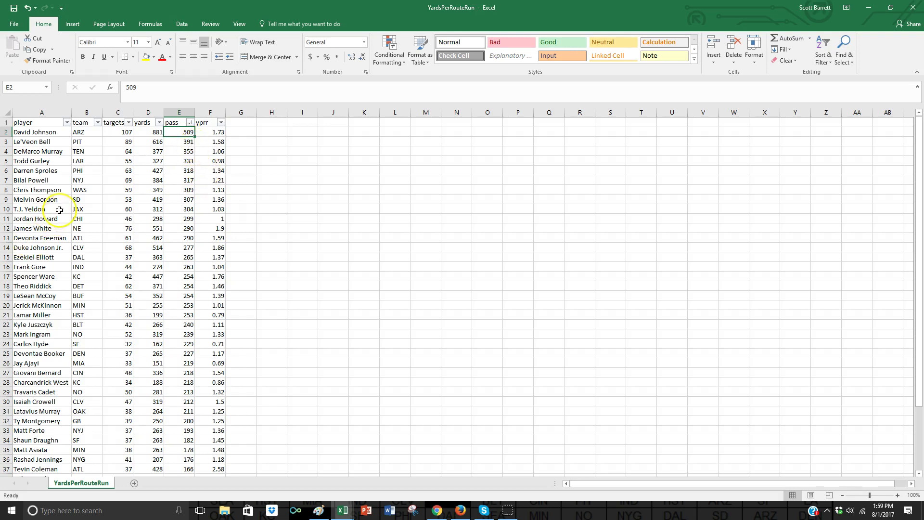
pyautogui.moveTo(41, 154); pyautogui.dragTo(214, 151)
pyautogui.moveTo(41, 159); pyautogui.dragTo(214, 160)
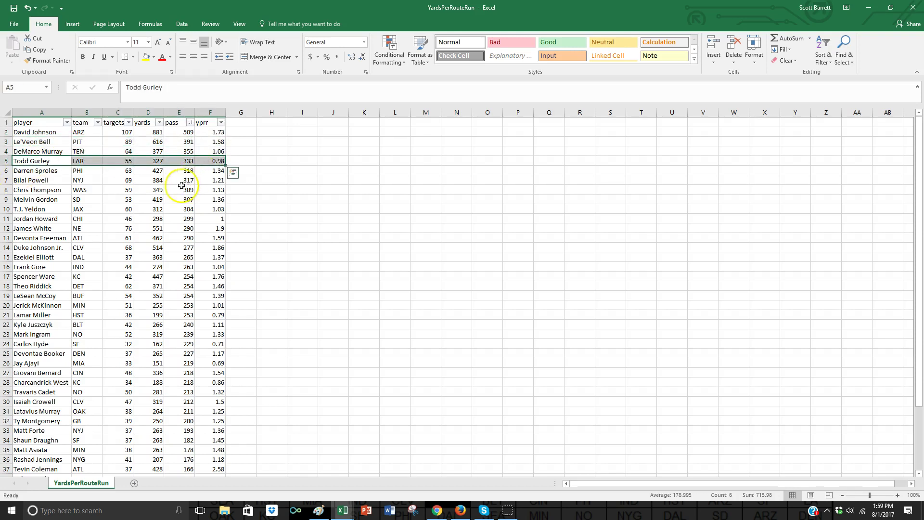
pyautogui.moveTo(212, 172); pyautogui.dragTo(31, 167)
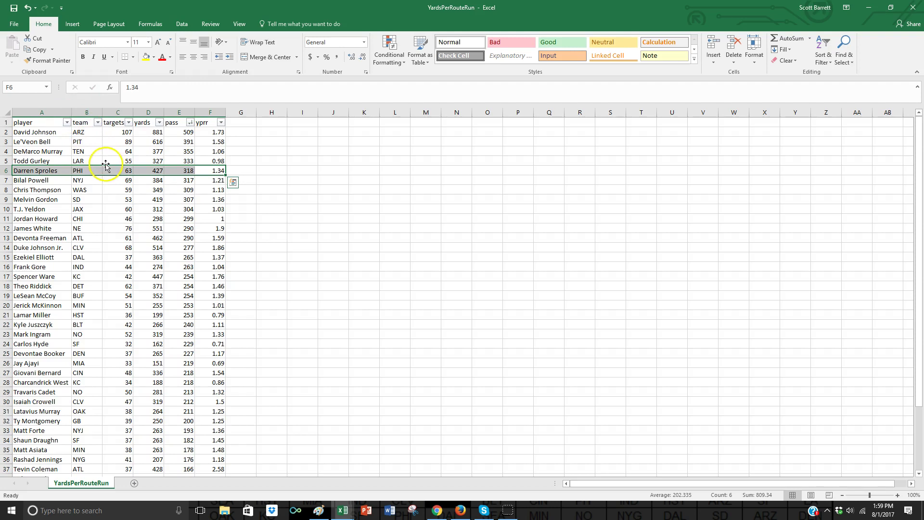
pyautogui.moveTo(54, 183); pyautogui.dragTo(217, 180)
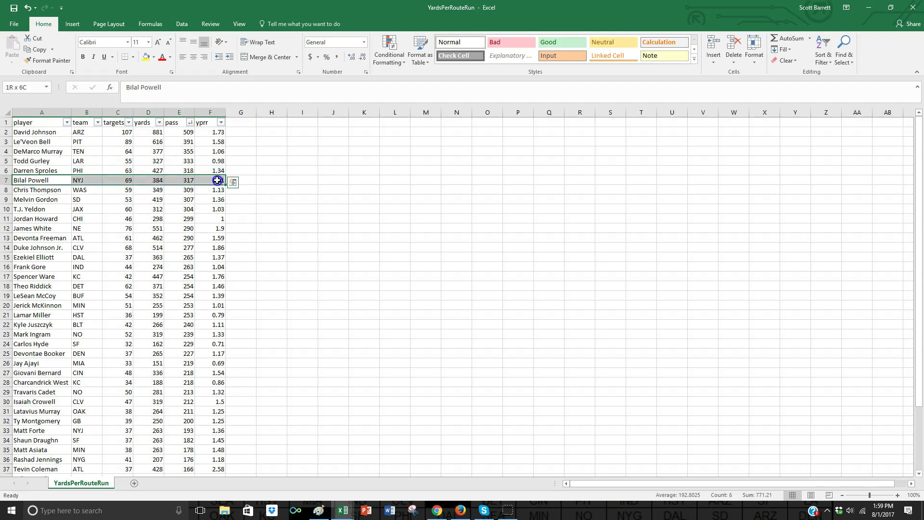
pyautogui.click(35, 171)
pyautogui.click(39, 190)
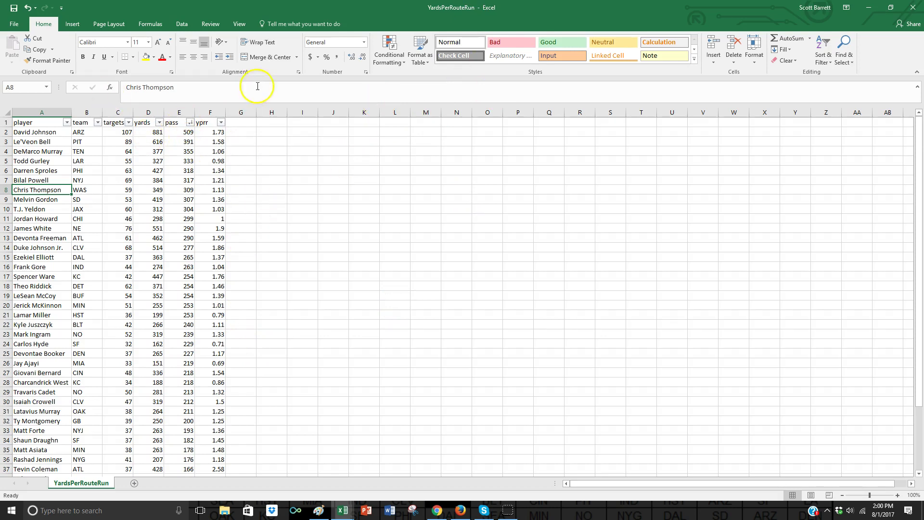
pyautogui.moveTo(55, 141); pyautogui.dragTo(222, 142)
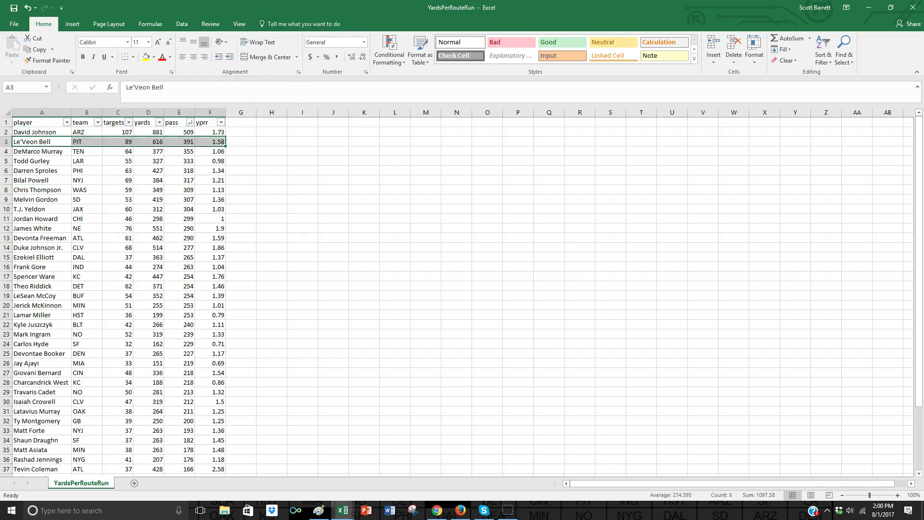
# Minimize both Excel workbooks to return to PFF in Chrome, and open the running back Drop Rate stats
pyautogui.rightClick(394, 4)
pyautogui.click(414, 66)
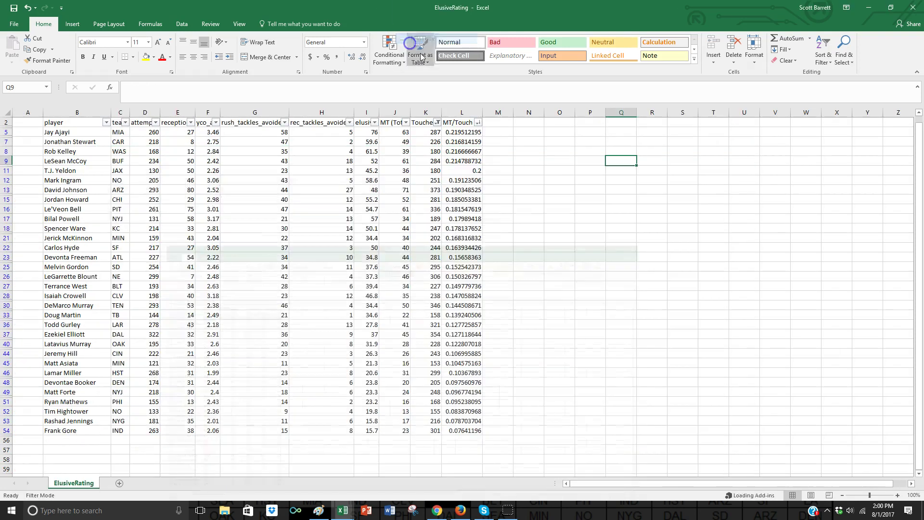
pyautogui.rightClick(698, 4)
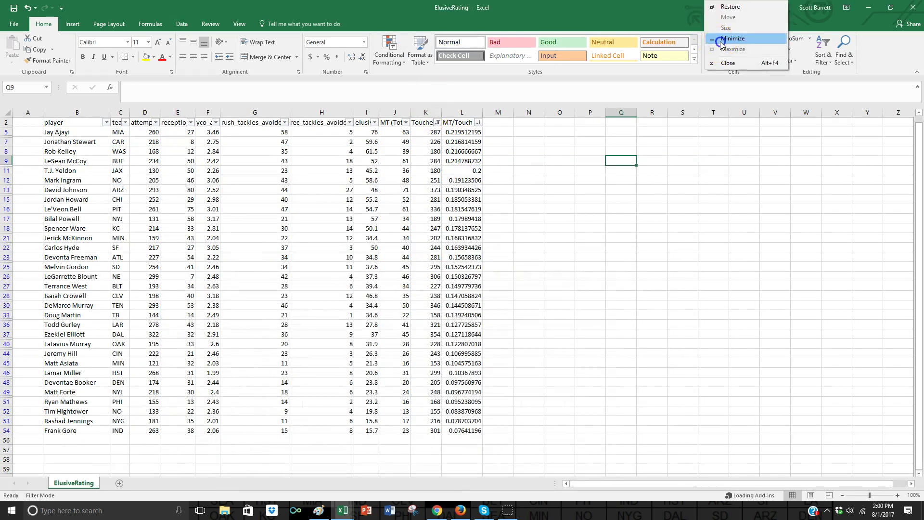
pyautogui.click(722, 37)
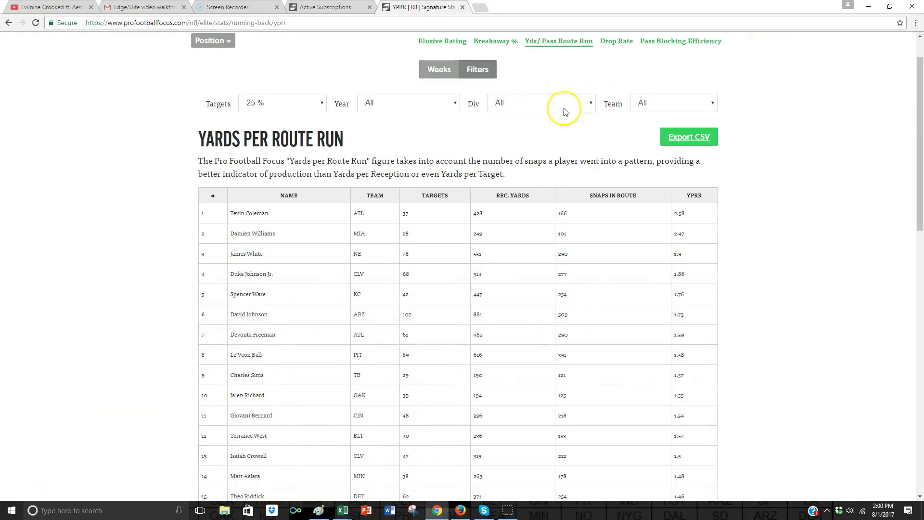
pyautogui.click(617, 42)
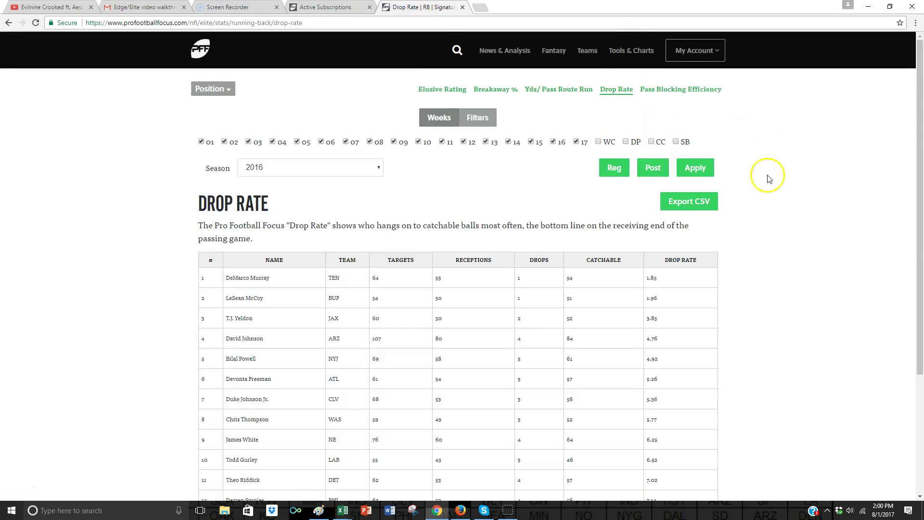
pyautogui.scroll(-4, 747, 196)
pyautogui.scroll(1, 747, 196)
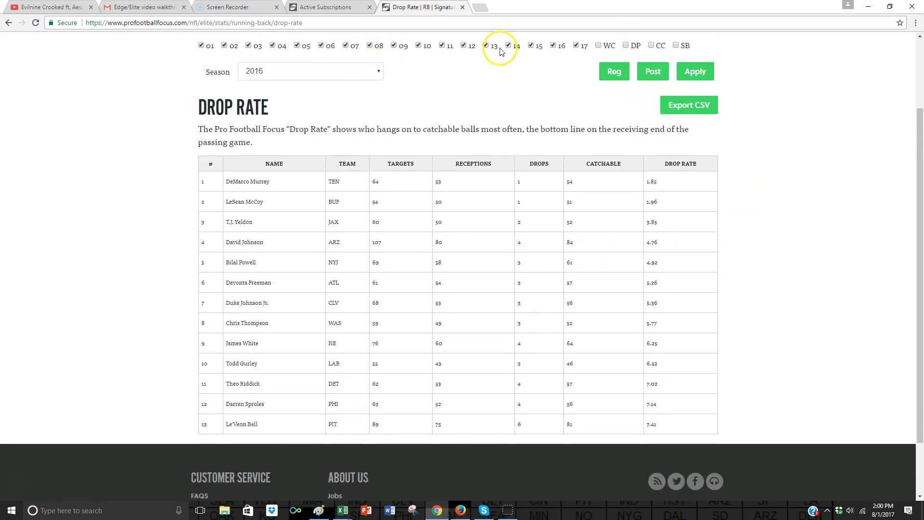
# Set the Drop Rate table's Targets filter to 25 % and switch back to the Weeks options
pyautogui.scroll(2, 625, 120)
pyautogui.click(478, 117)
pyautogui.click(306, 152)
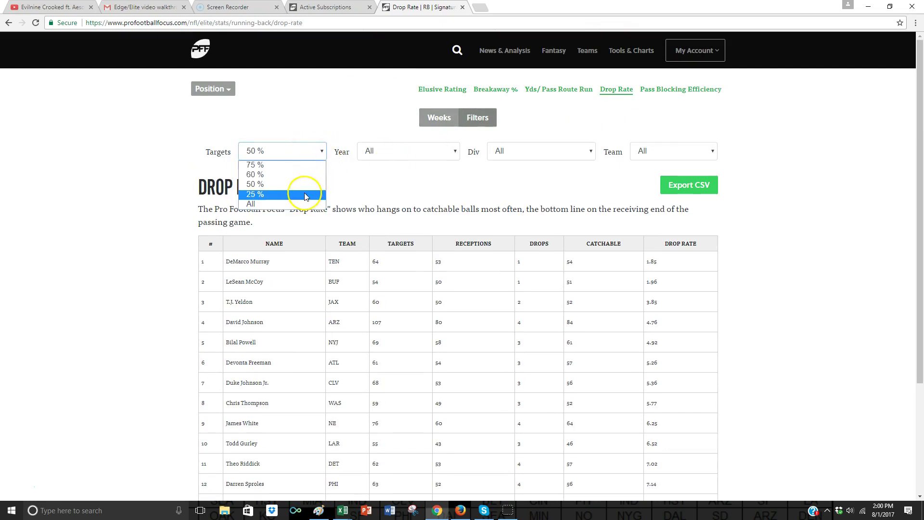
pyautogui.click(306, 195)
pyautogui.click(438, 117)
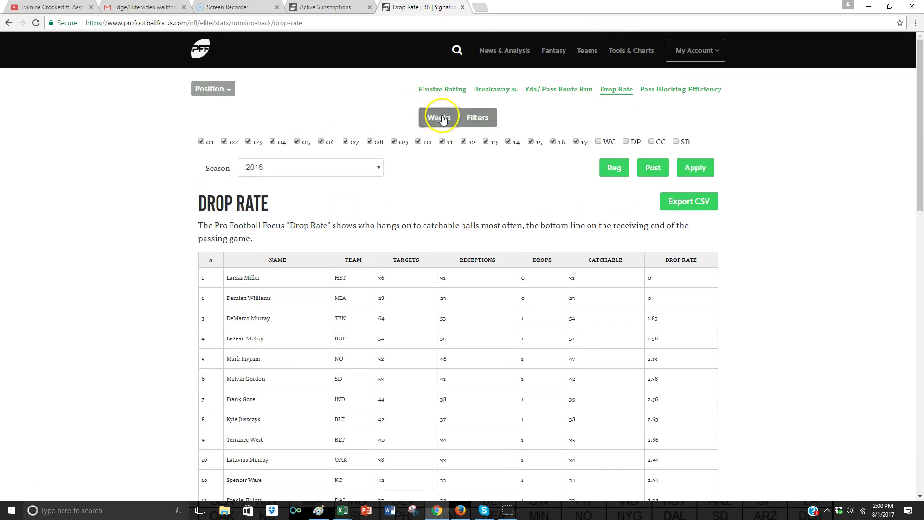
# Sort the Drop Rate table by drop rate from highest to lowest
pyautogui.scroll(-2, 597, 166)
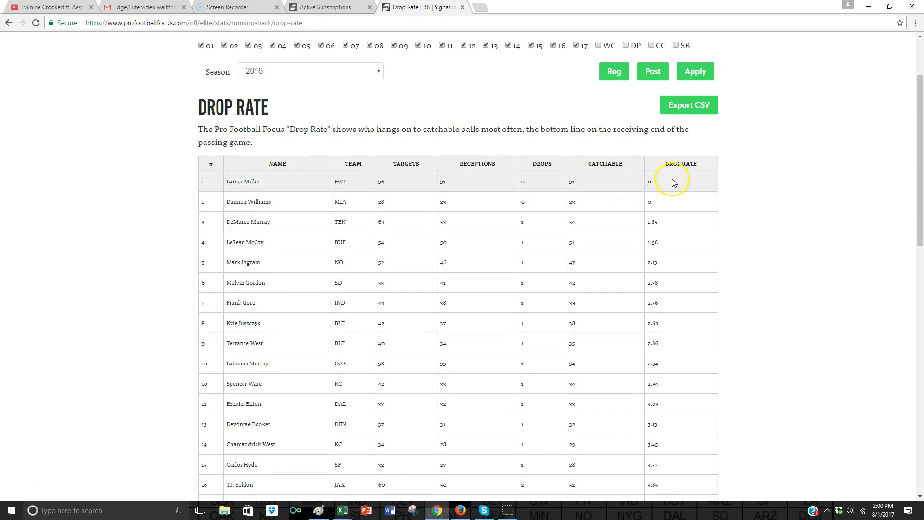
pyautogui.click(679, 163)
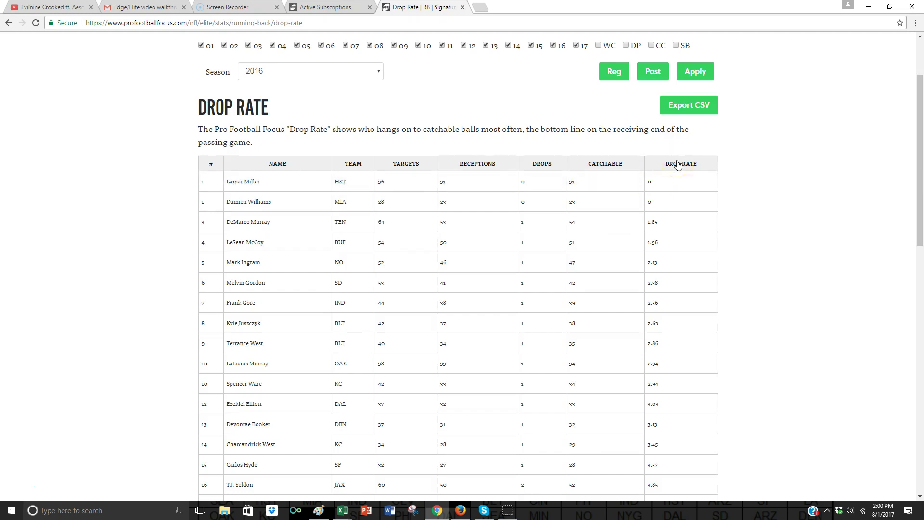
pyautogui.click(679, 164)
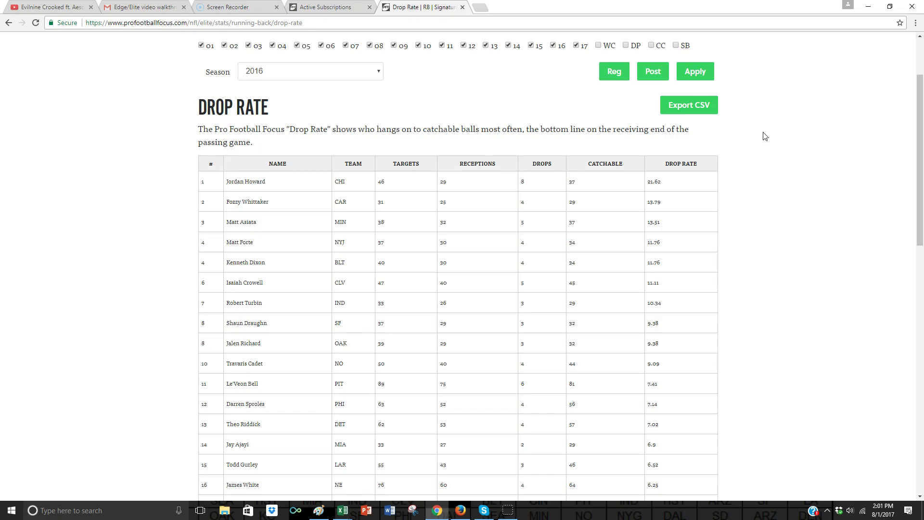
# Search Google for "lance dunbar rotoworld" in a new tab, check the results and close the tab
pyautogui.click(481, 8)
pyautogui.write('lanc')
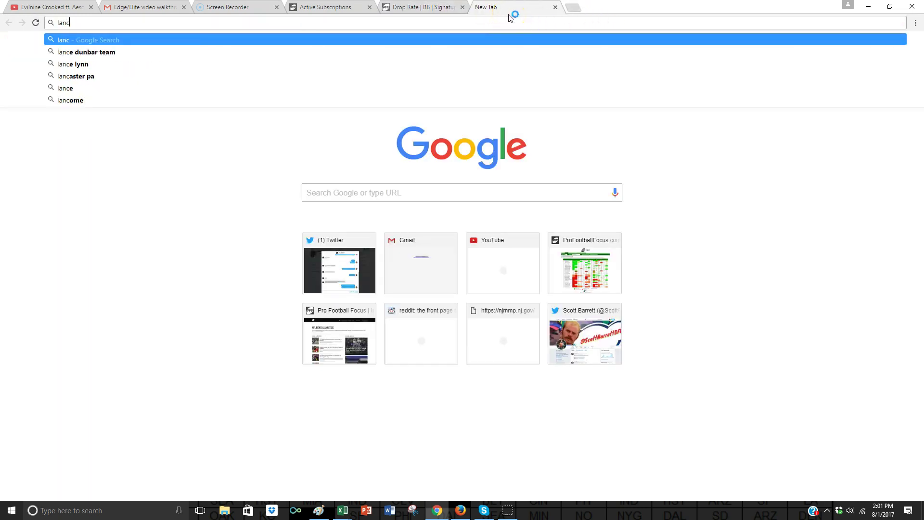
pyautogui.write('e dunbar')
pyautogui.write(' rotoworld')
pyautogui.press('Return')
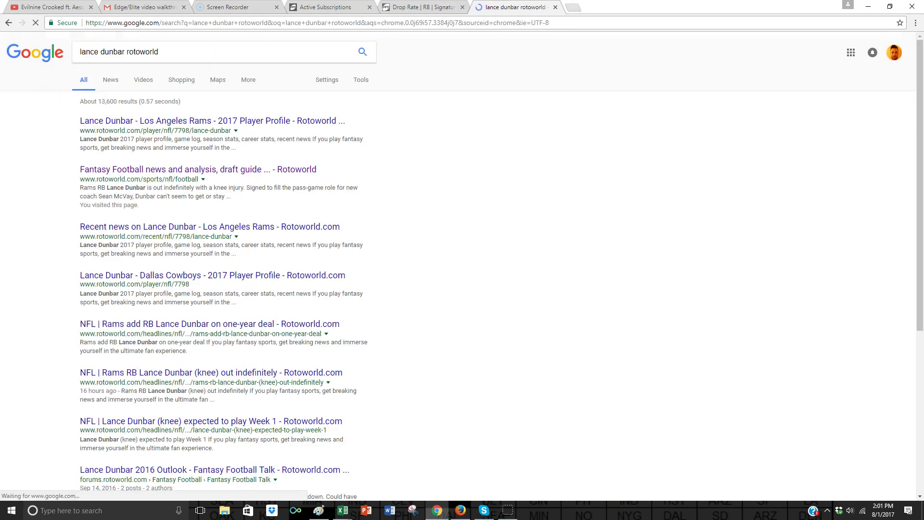
pyautogui.click(556, 7)
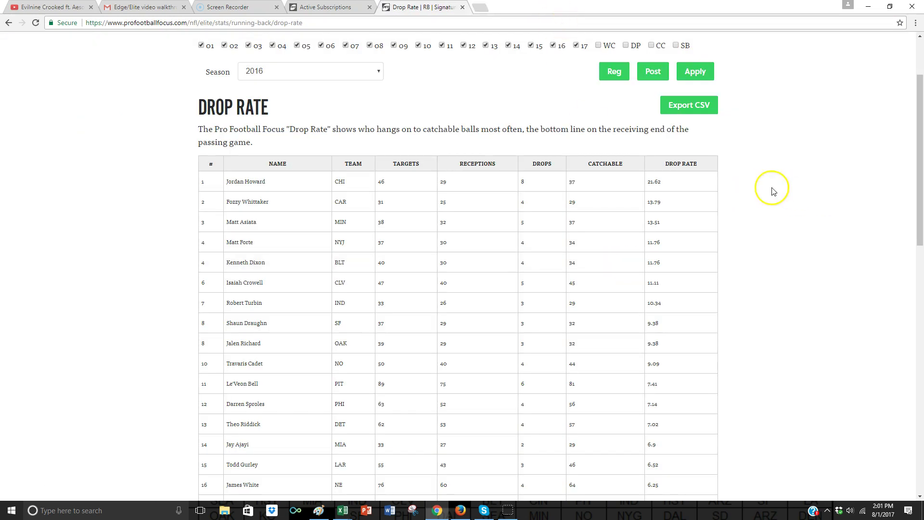